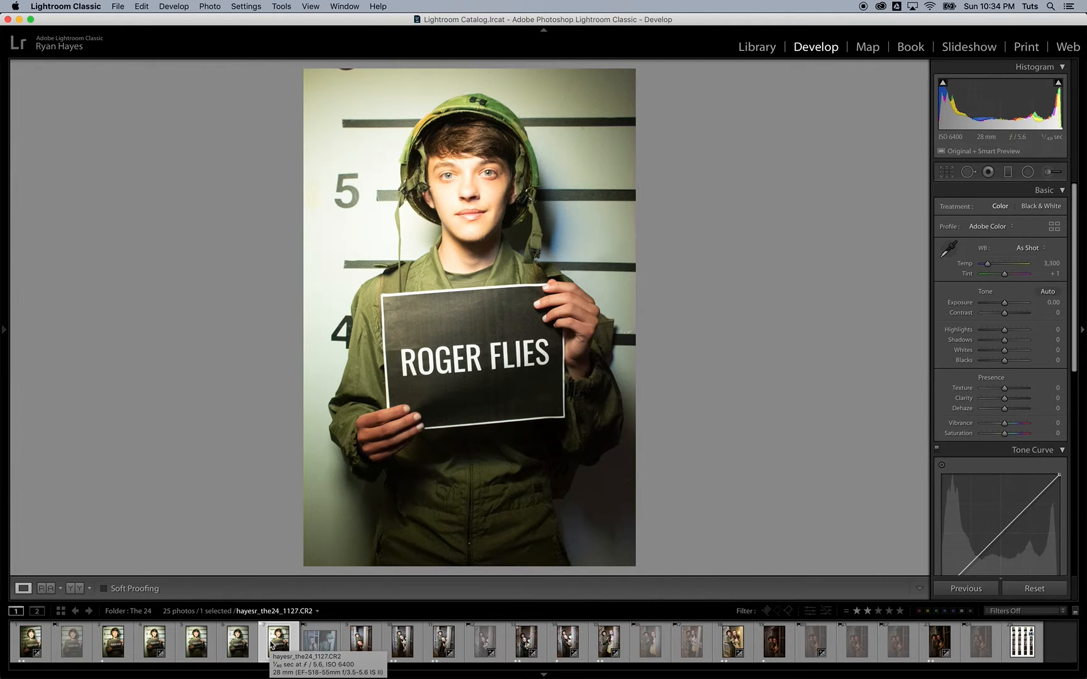
right_click(272, 642)
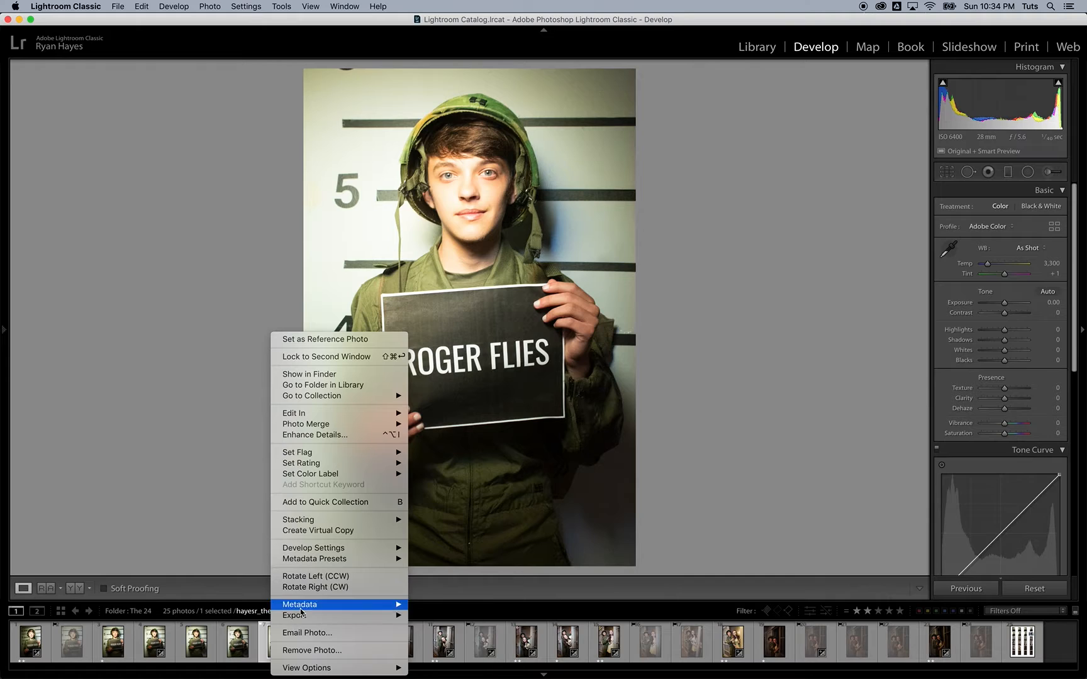
click(318, 532)
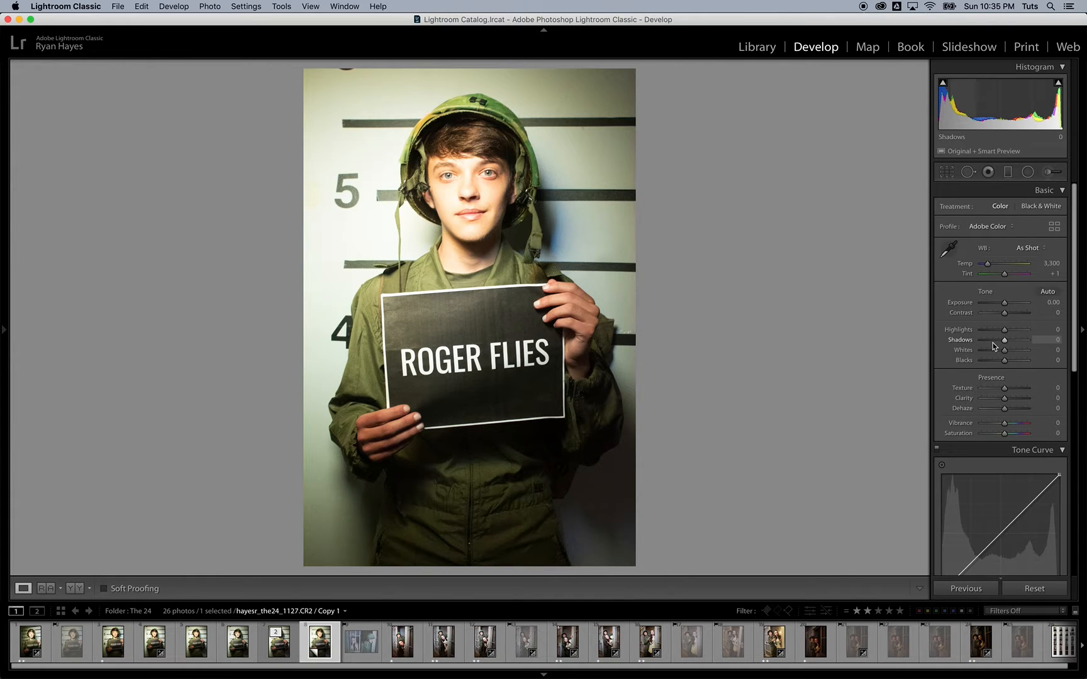
Step: Sample the grey backdrop to set Custom white balance, Temp 3,500 and Tint +17
click(949, 249)
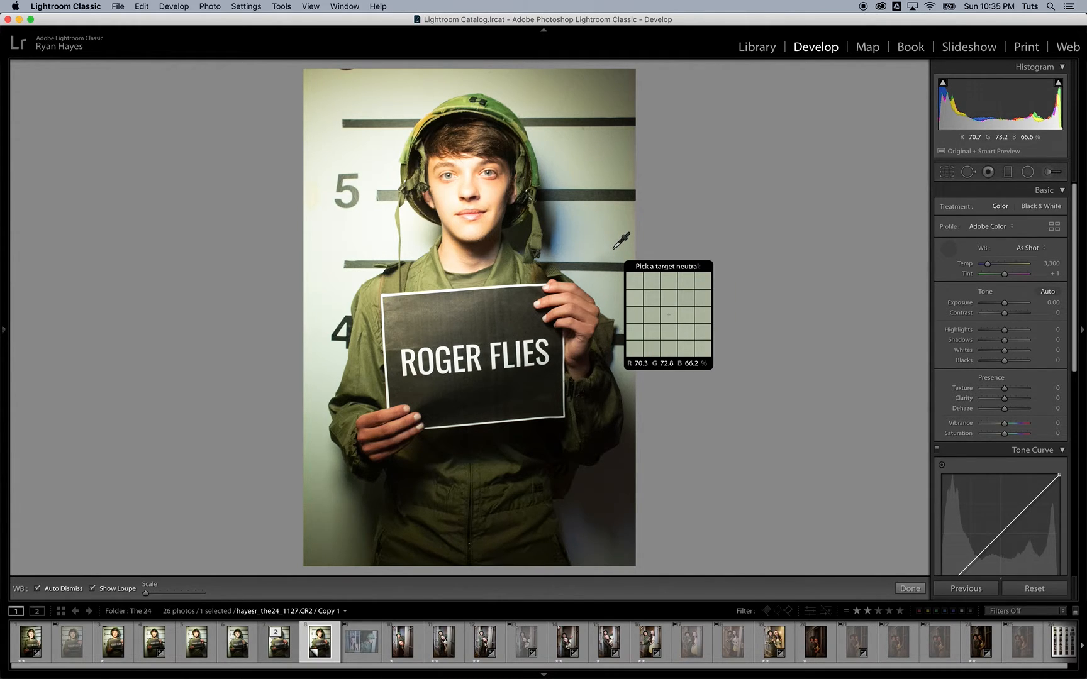
click(585, 232)
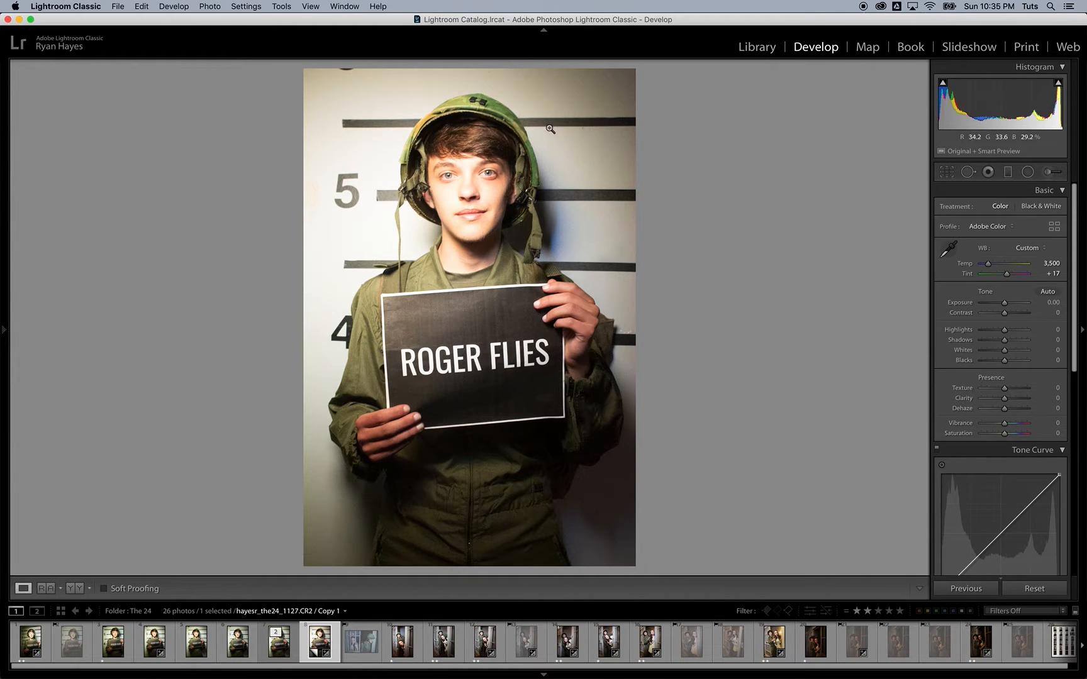
click(943, 174)
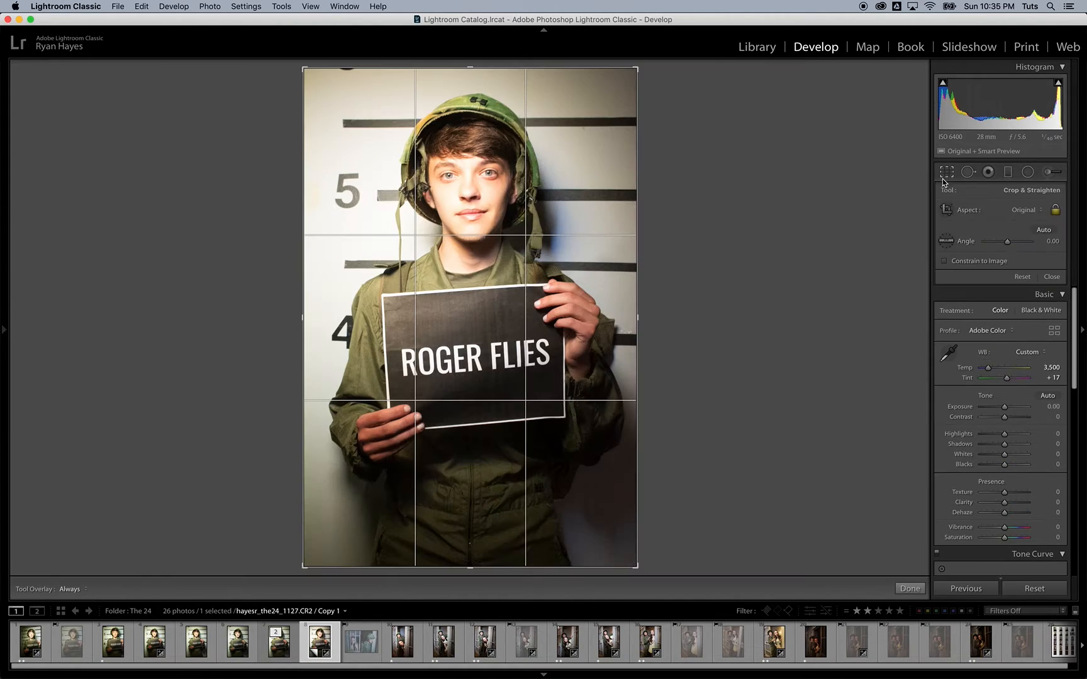
Step: Straighten the copy to a 0.32° angle by leveling along a wall height line
click(948, 240)
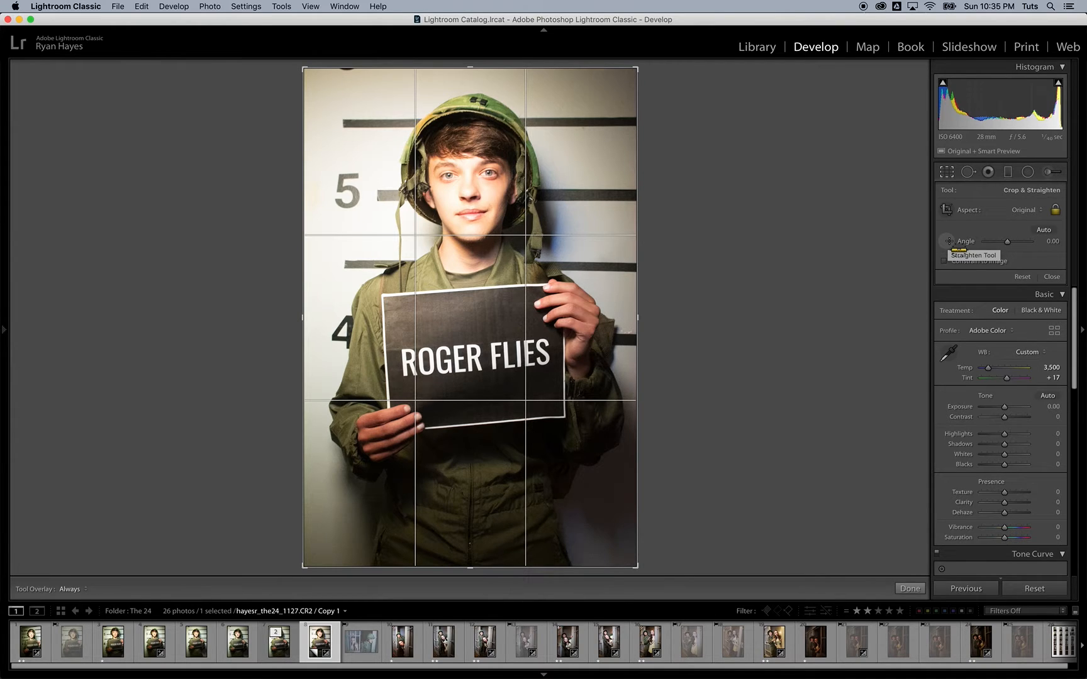
drag(344, 120, 704, 118)
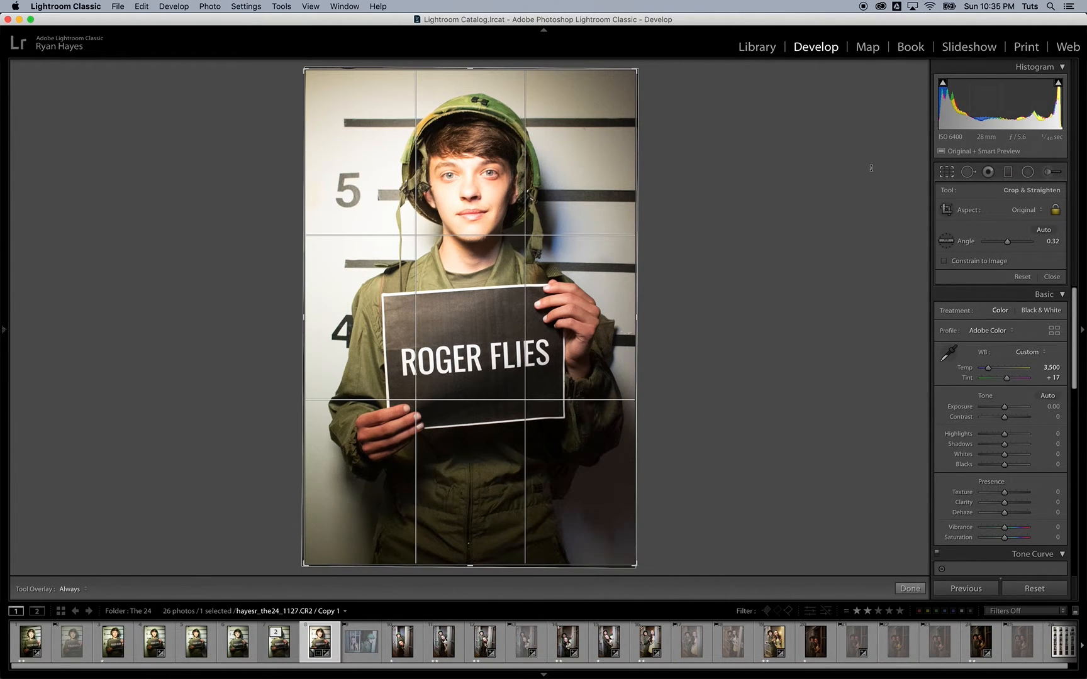
click(1038, 213)
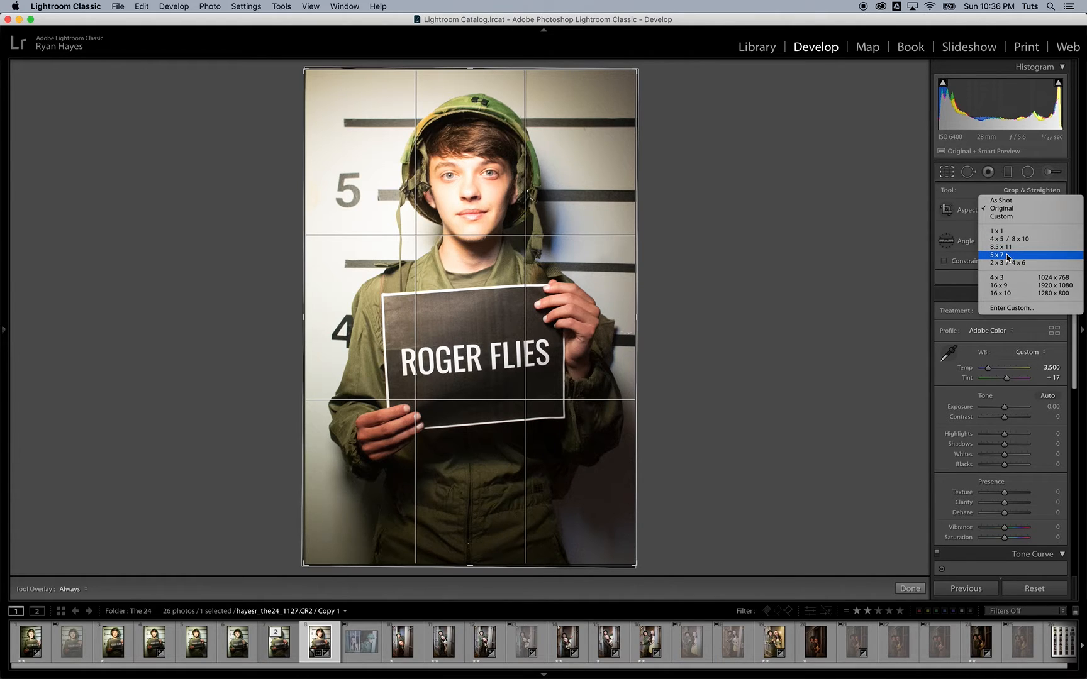
Step: Crop to a 5 x 7 ratio, tightening and centring the frame on the subject, then commit
click(1006, 256)
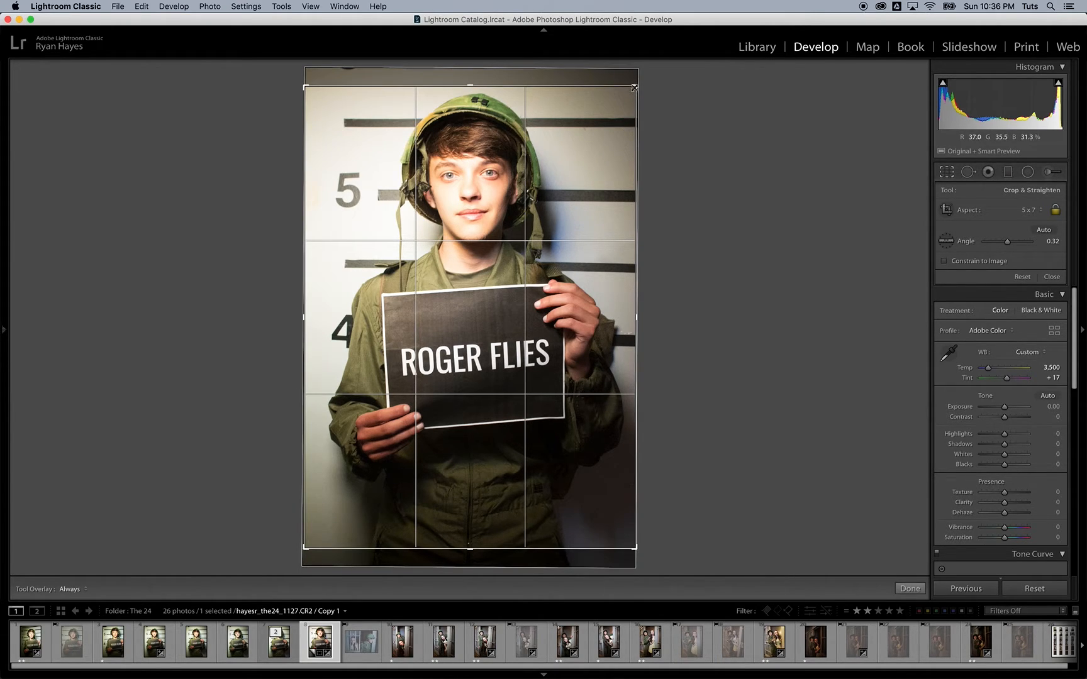
drag(634, 88, 630, 93)
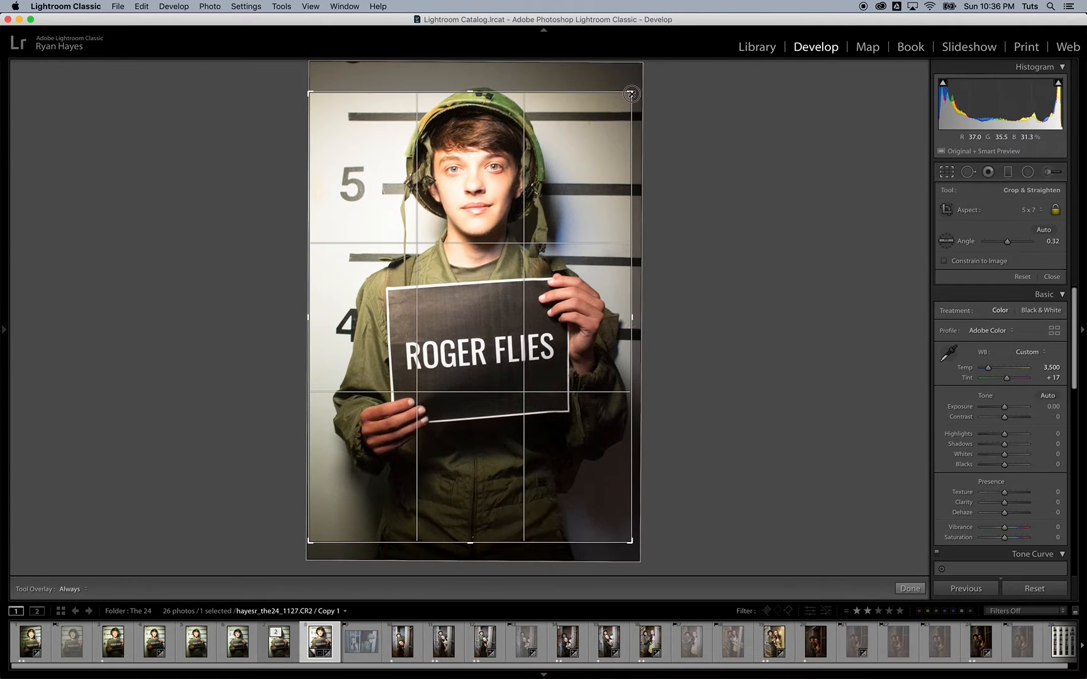
drag(475, 262, 469, 272)
drag(632, 93, 626, 103)
drag(498, 346, 491, 371)
key(Return)
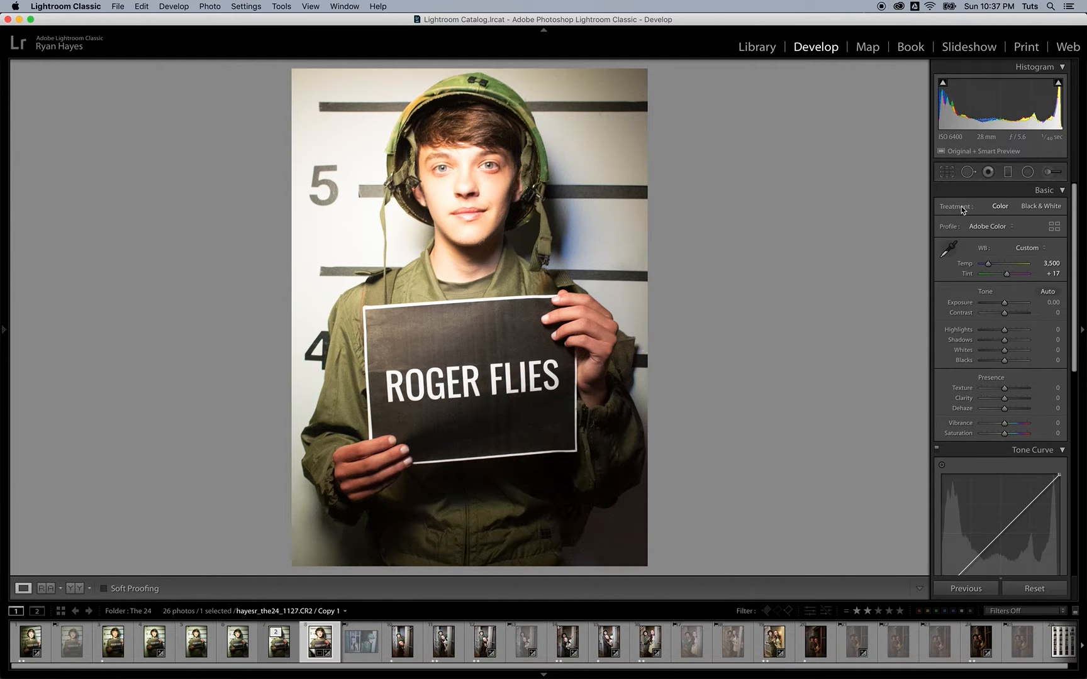
Step: Switch the treatment to Black & White (Adobe Monochrome) and bring the History panel into view
click(1036, 207)
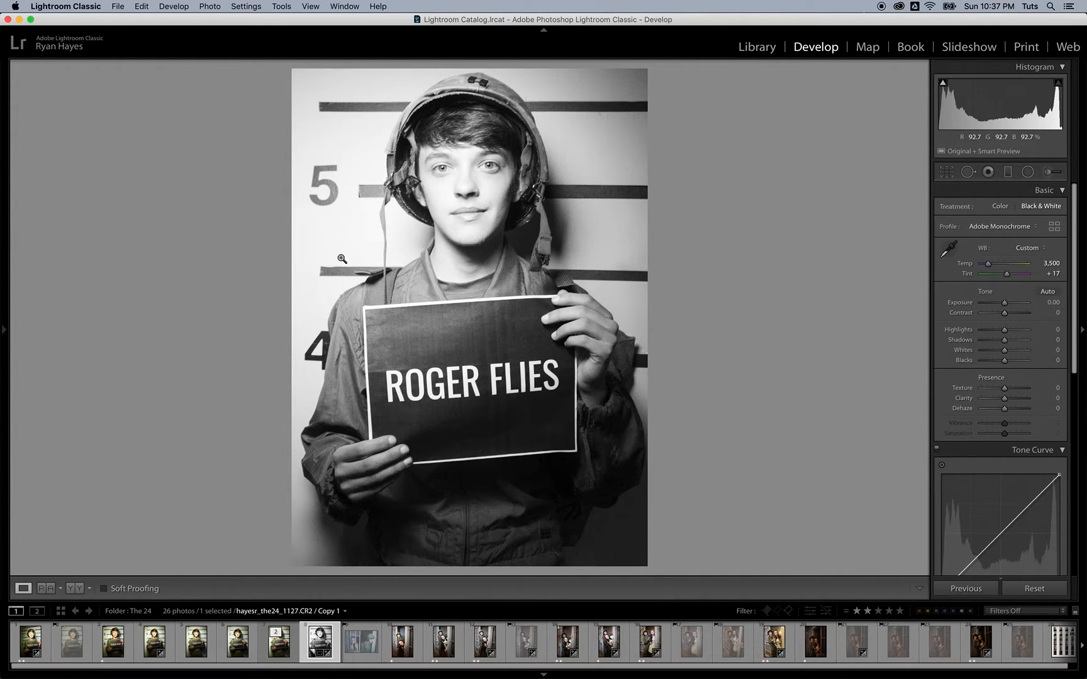
mouse_move(4, 330)
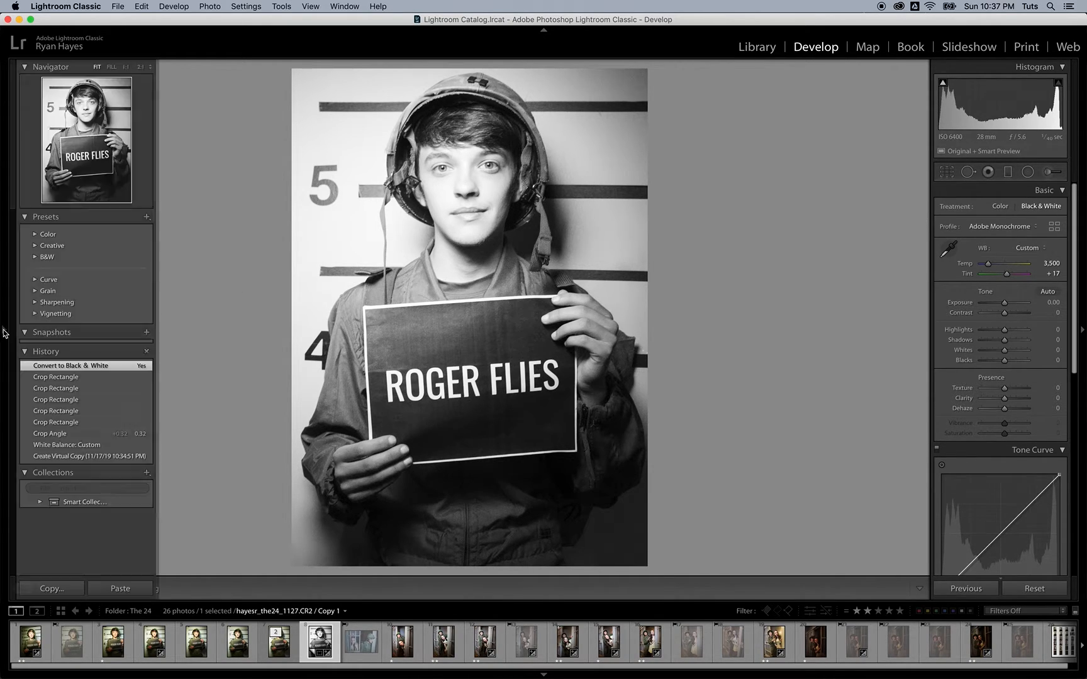
click(26, 351)
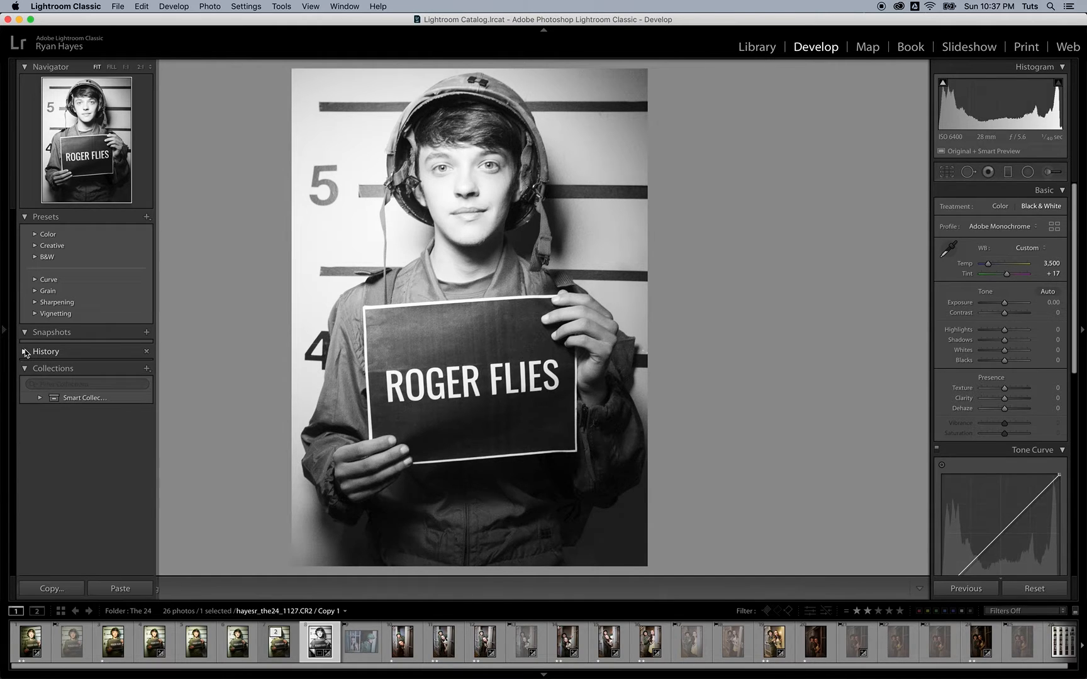
click(26, 352)
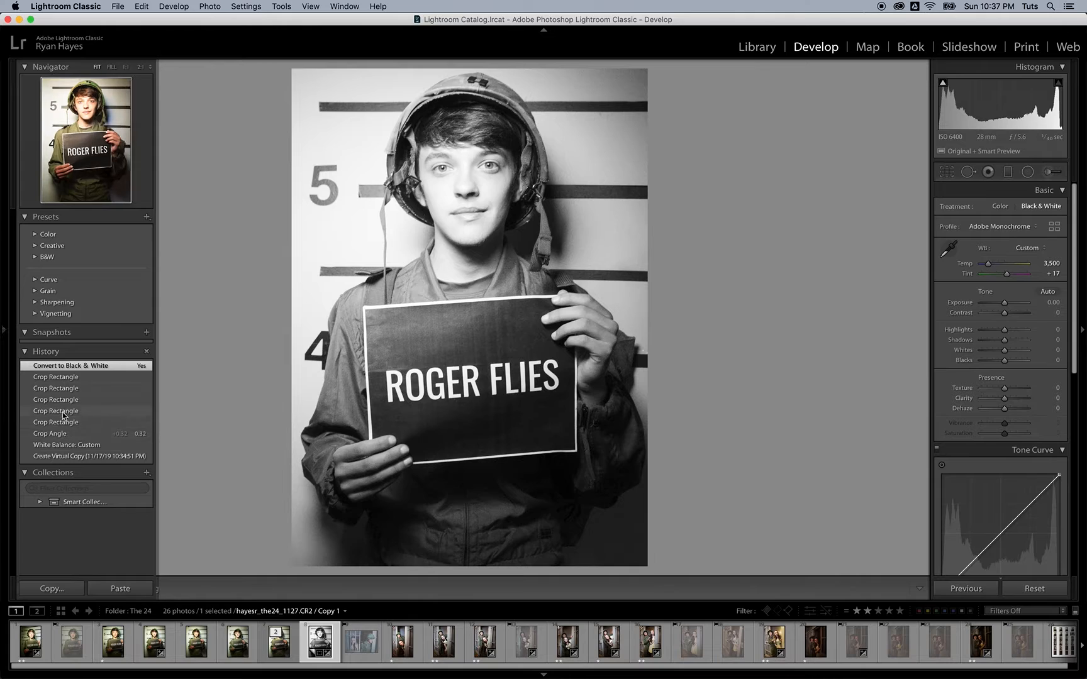
Step: Copy the Convert to Black & White history step's settings to Before
right_click(66, 371)
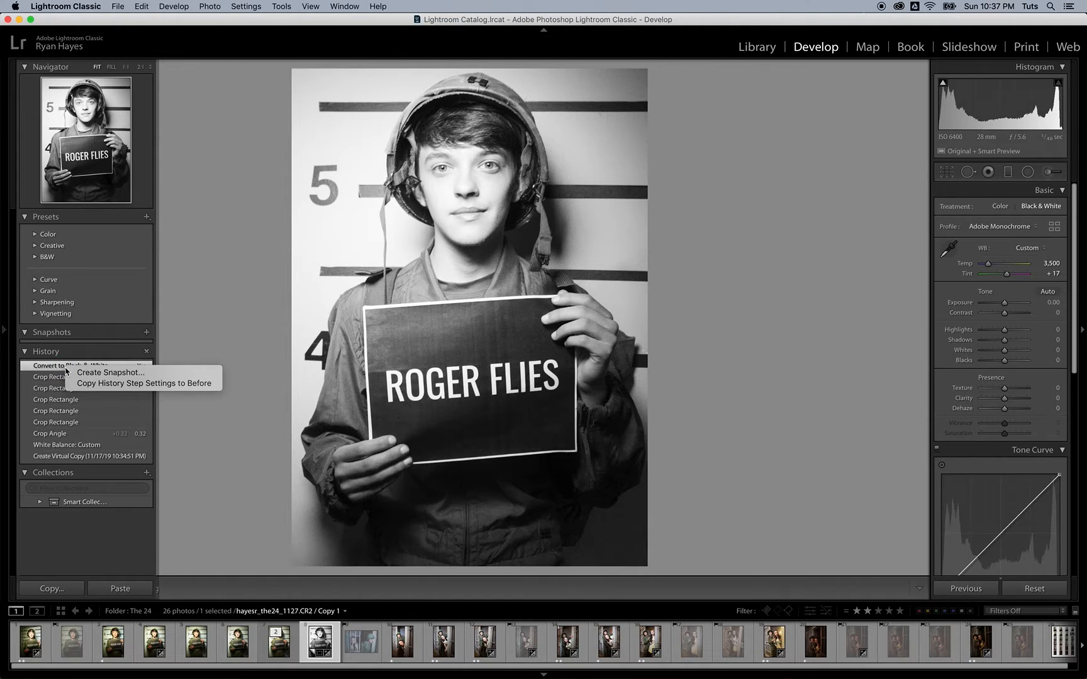
click(101, 387)
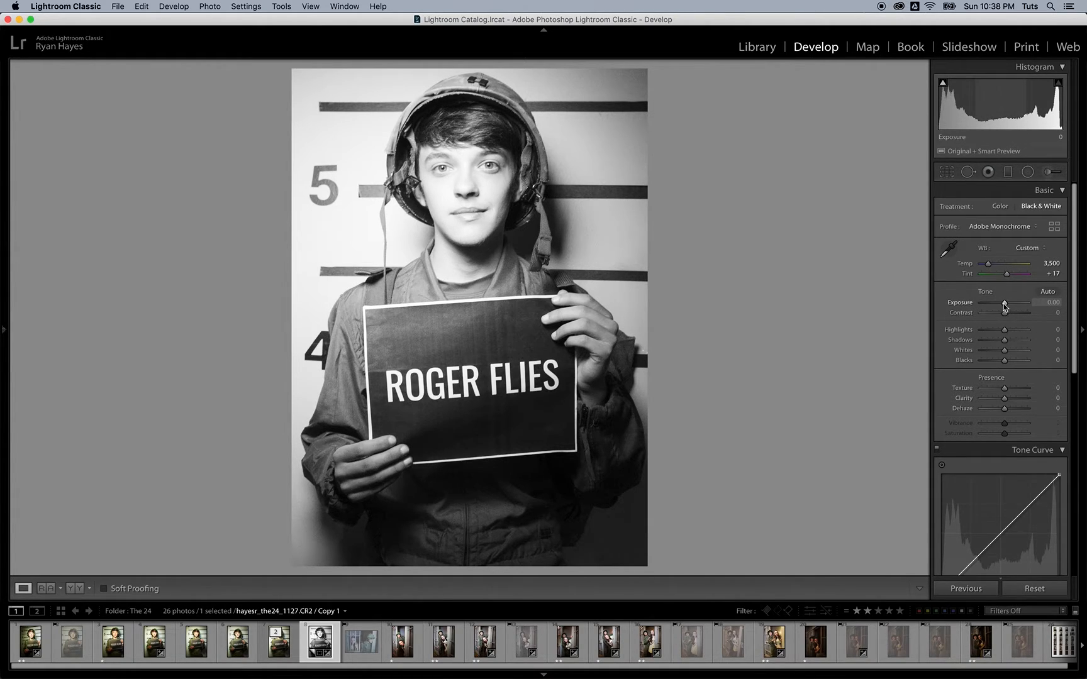
Step: Lower Exposure to −1.15 and settle Contrast at +35 after previewing its extremes
drag(1004, 306, 1000, 307)
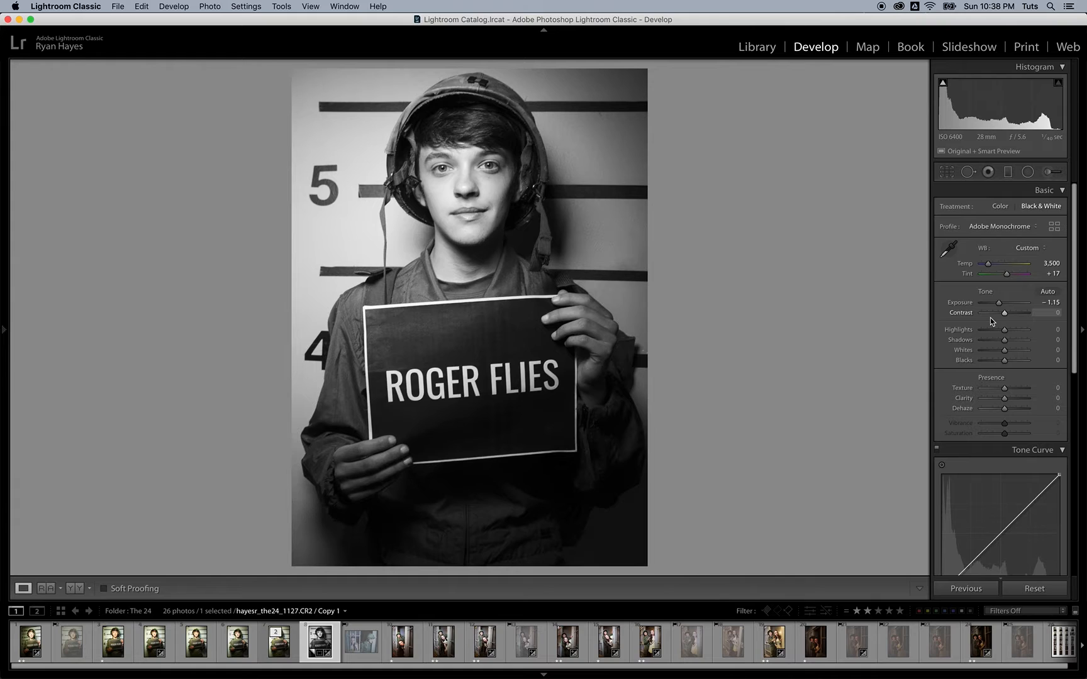
drag(1004, 315, 967, 321)
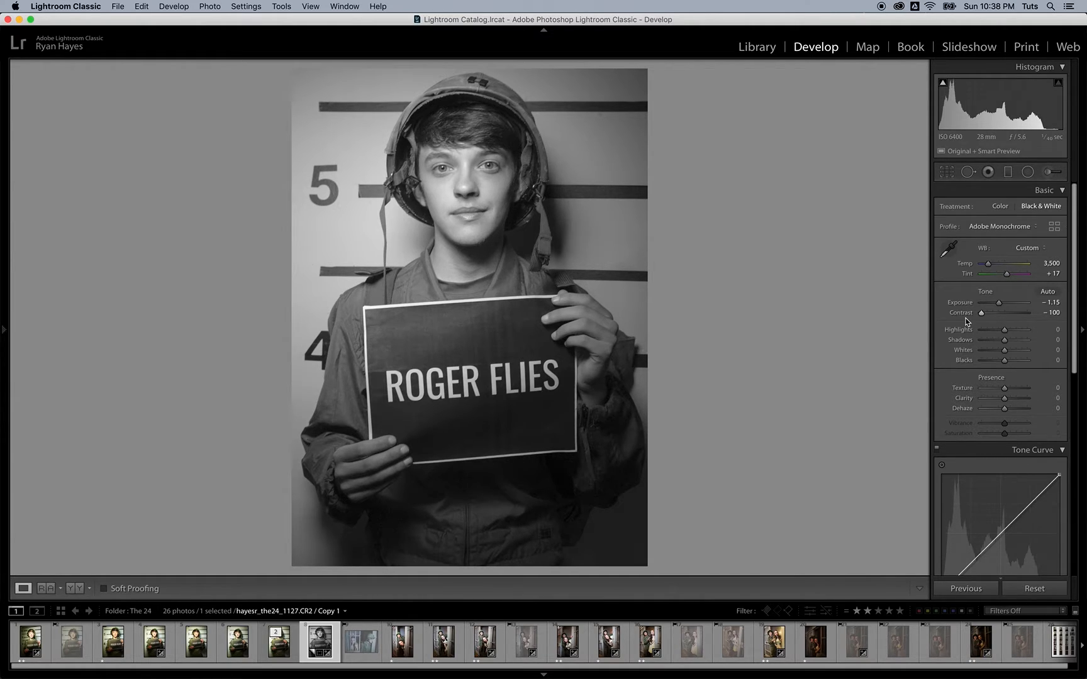
drag(978, 314, 1039, 317)
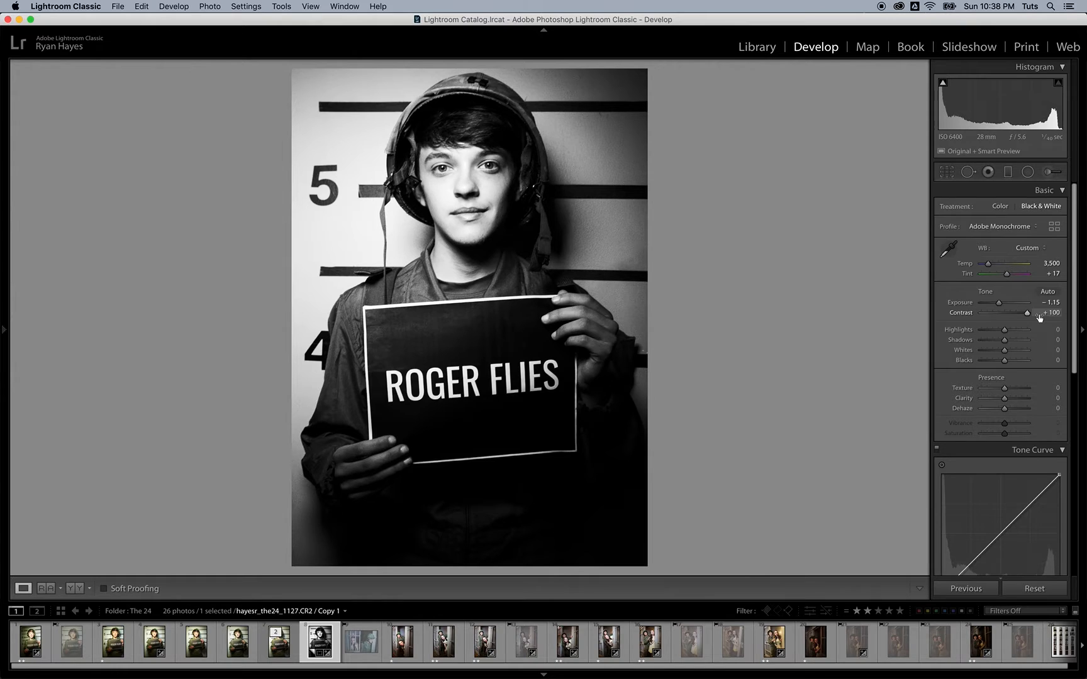
drag(1028, 316, 1009, 316)
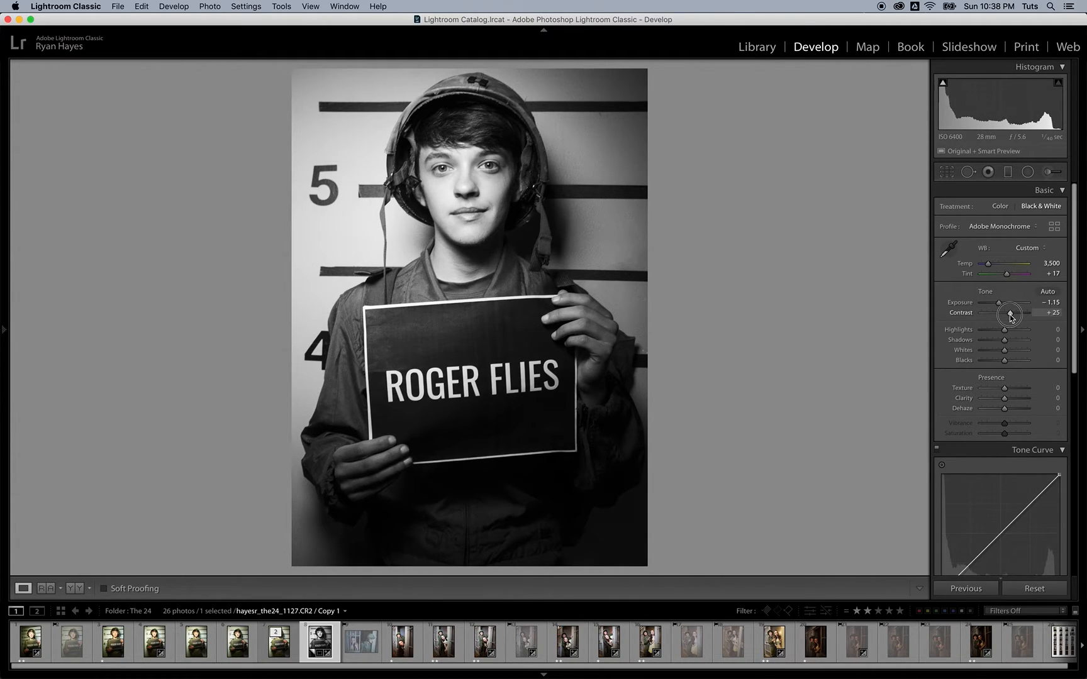
drag(1011, 317, 1014, 319)
drag(1012, 315, 1013, 315)
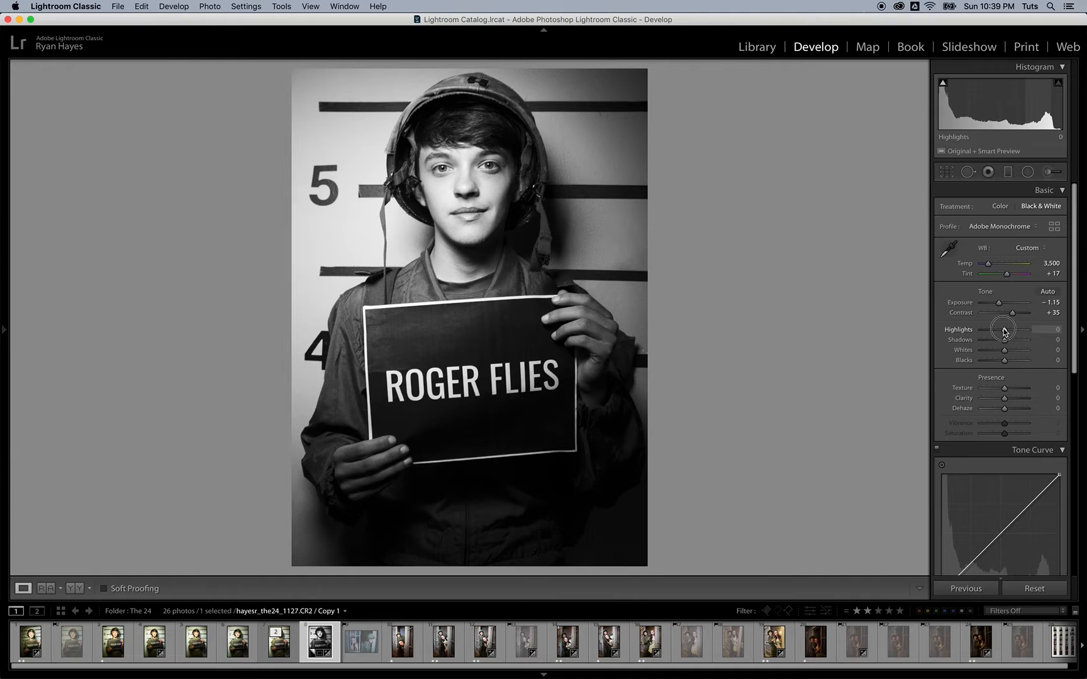
Step: Set Highlights to +40 and Shadows to −21, then add Clarity for midtone bite
mouse_move(1004, 330)
mouse_down()
mouse_move(1013, 332)
mouse_move(991, 343)
mouse_up()
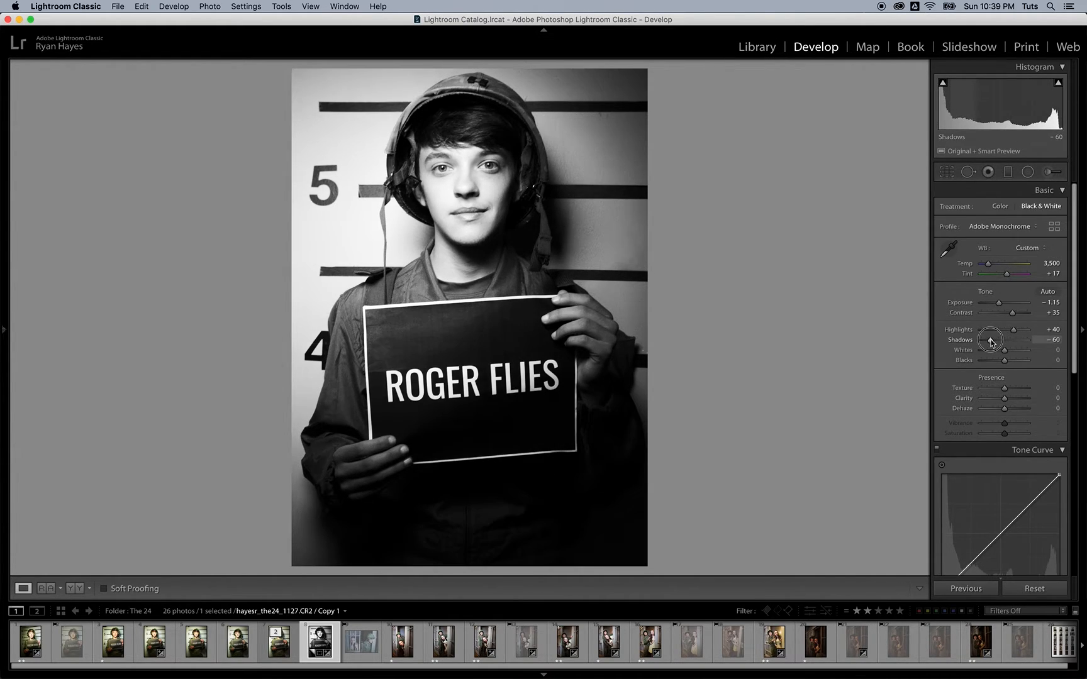
drag(991, 342, 1018, 342)
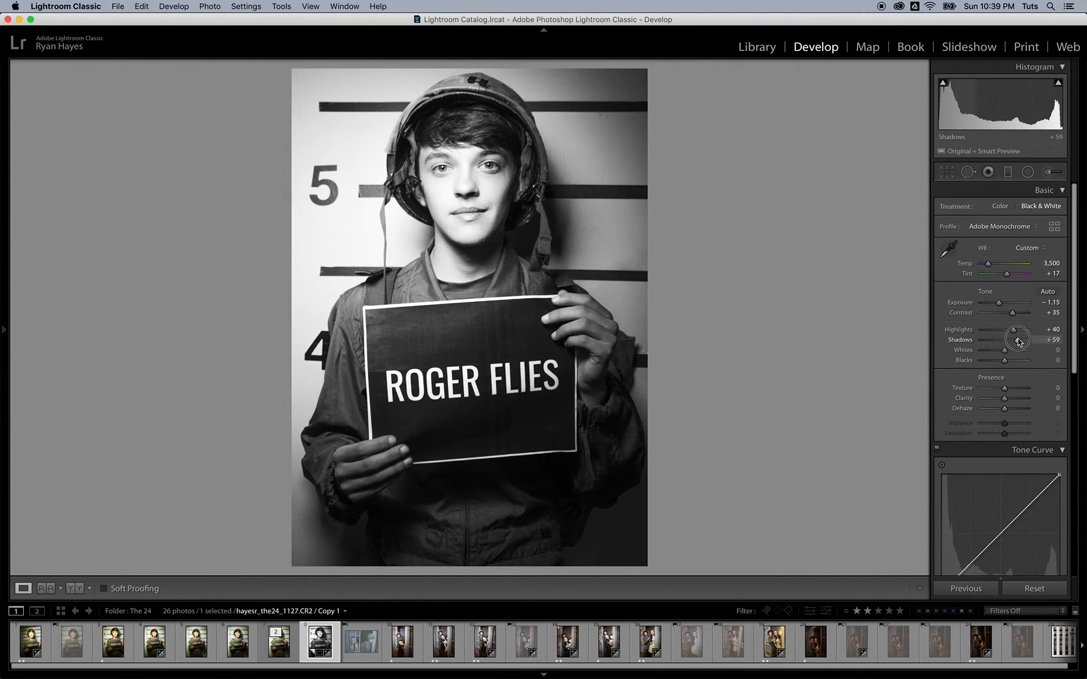
drag(1019, 342, 1013, 342)
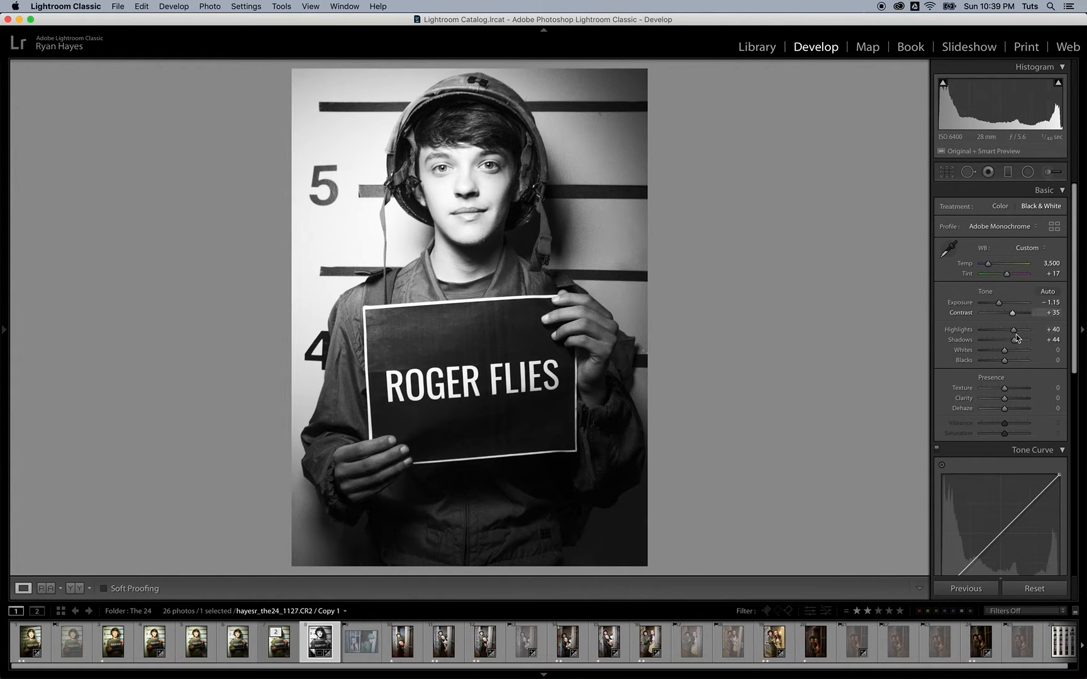
drag(1014, 341, 1001, 344)
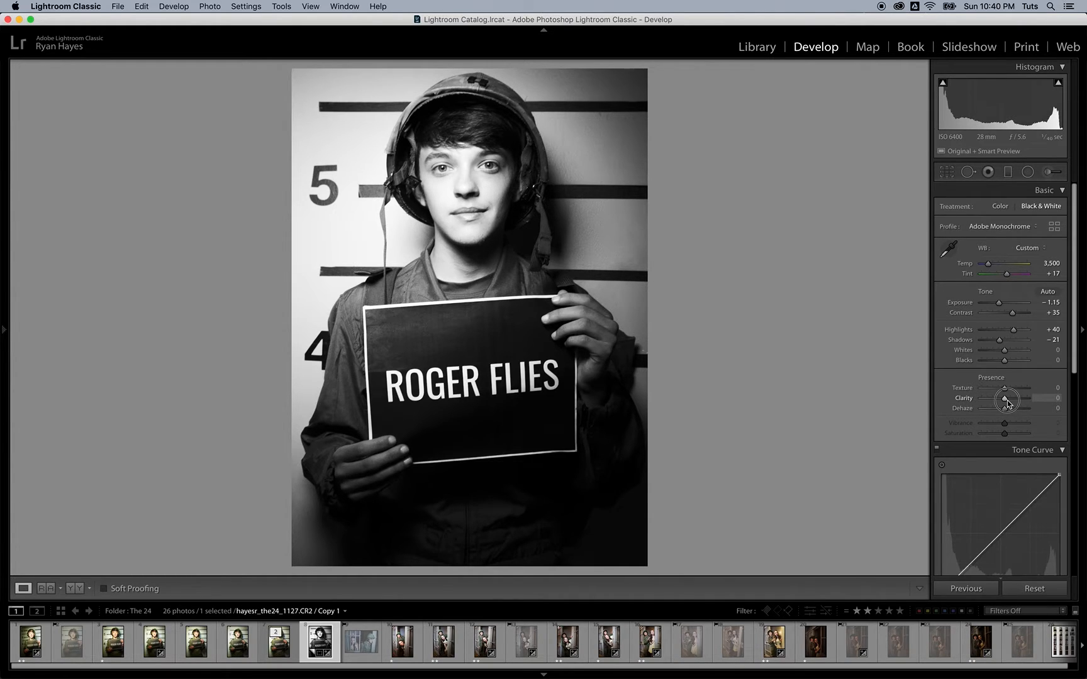
drag(1007, 404, 1017, 403)
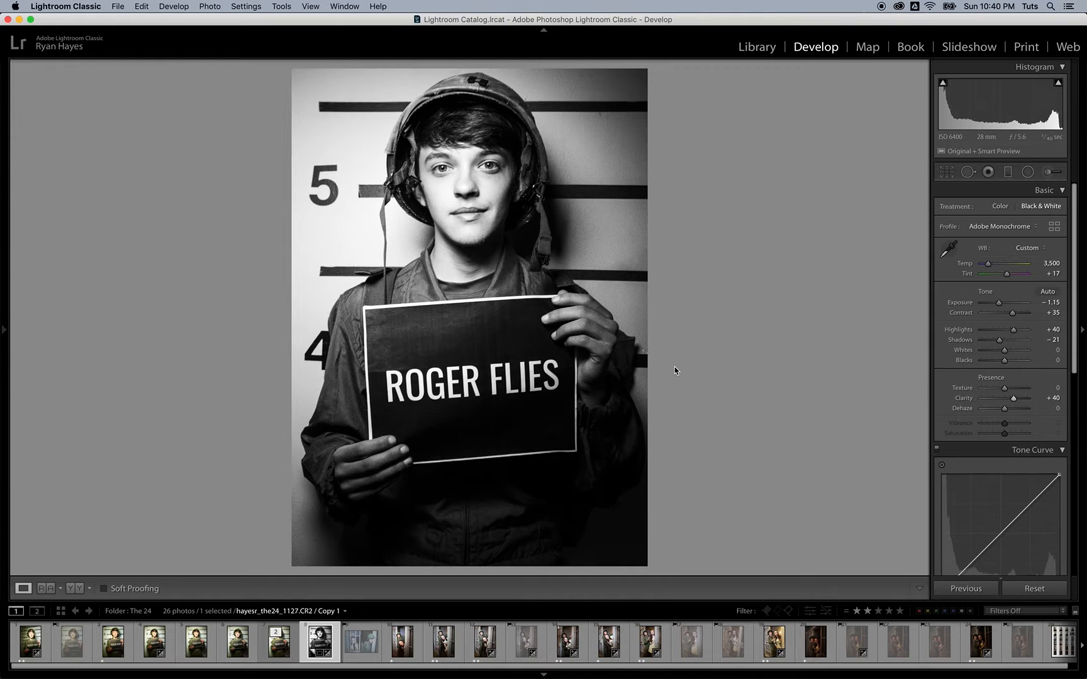
key(y)
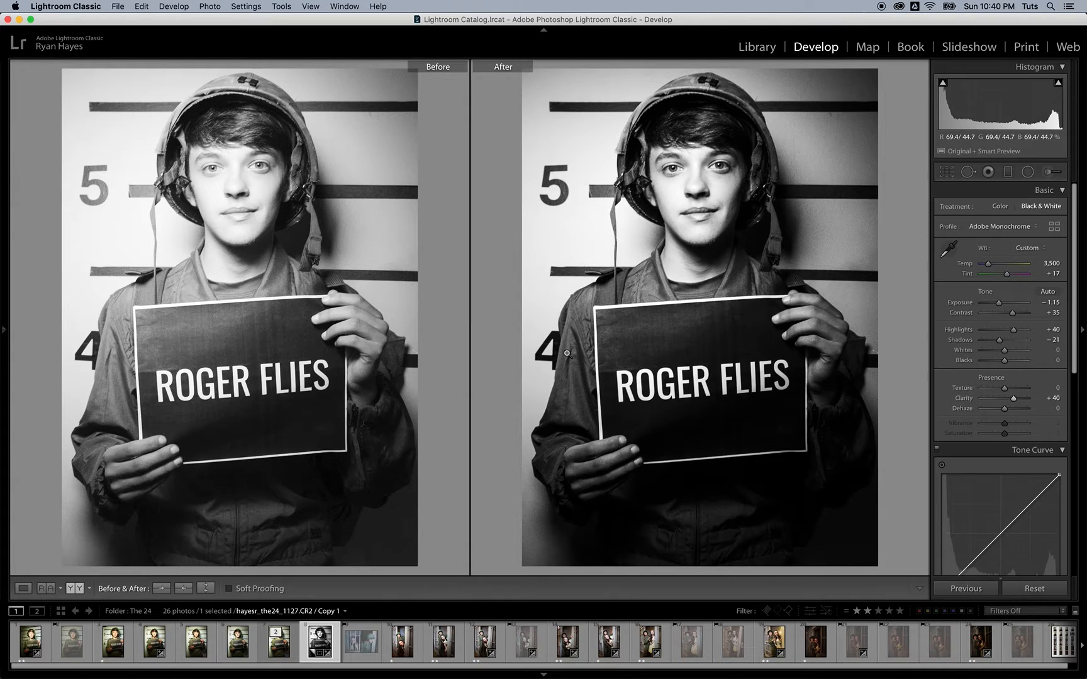
key(y)
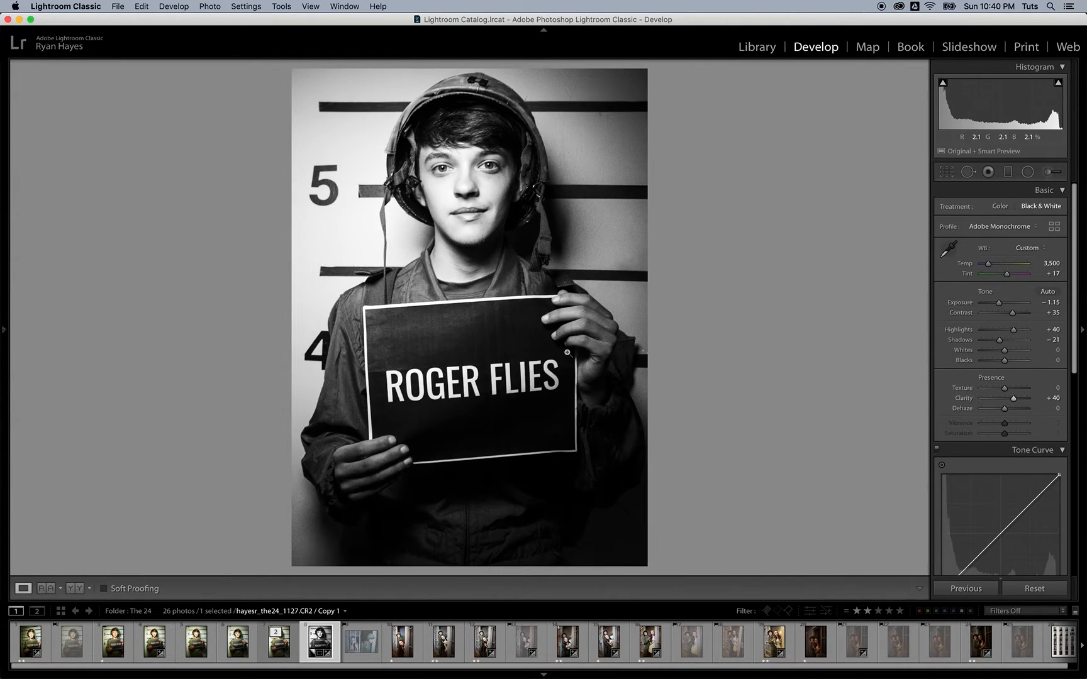
Step: Enable Canon lens profile corrections at 100 distortion and vignetting, then collapse the panels
scroll(1015, 450, down, 3)
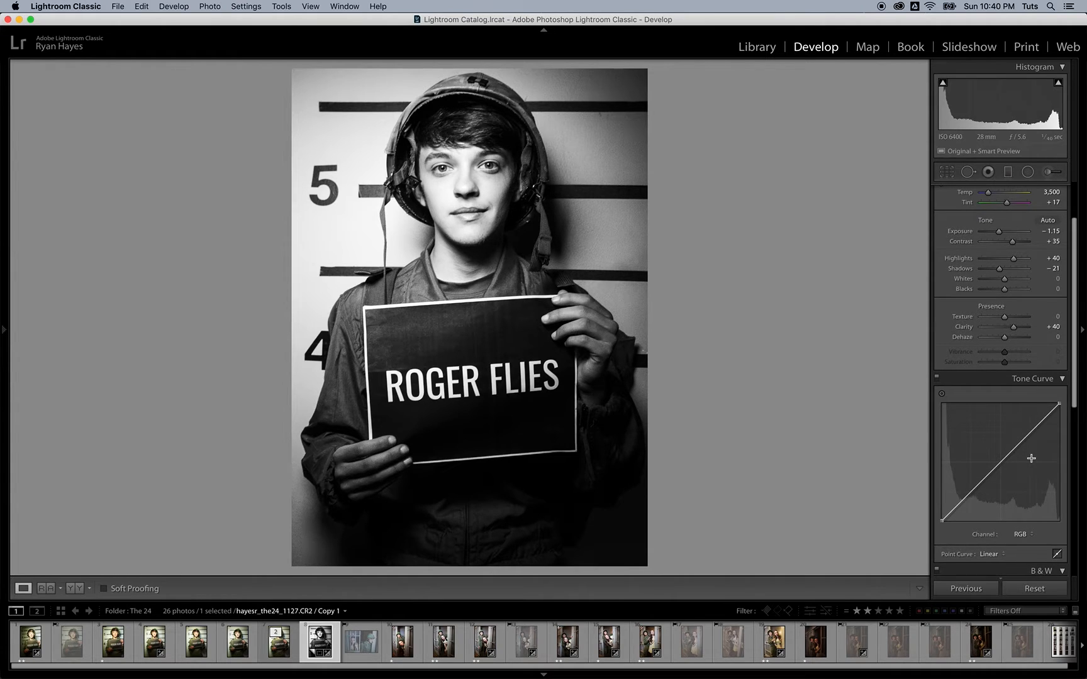
scroll(1031, 458, down, 2)
scroll(1032, 458, down, 6)
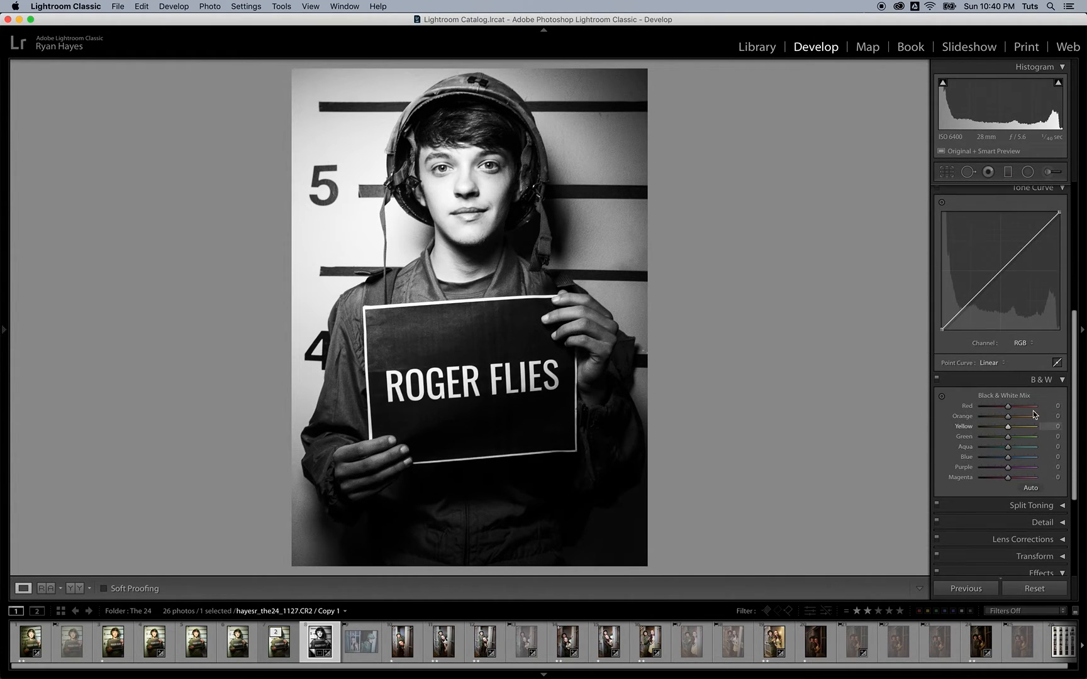
scroll(1021, 470, down, 2)
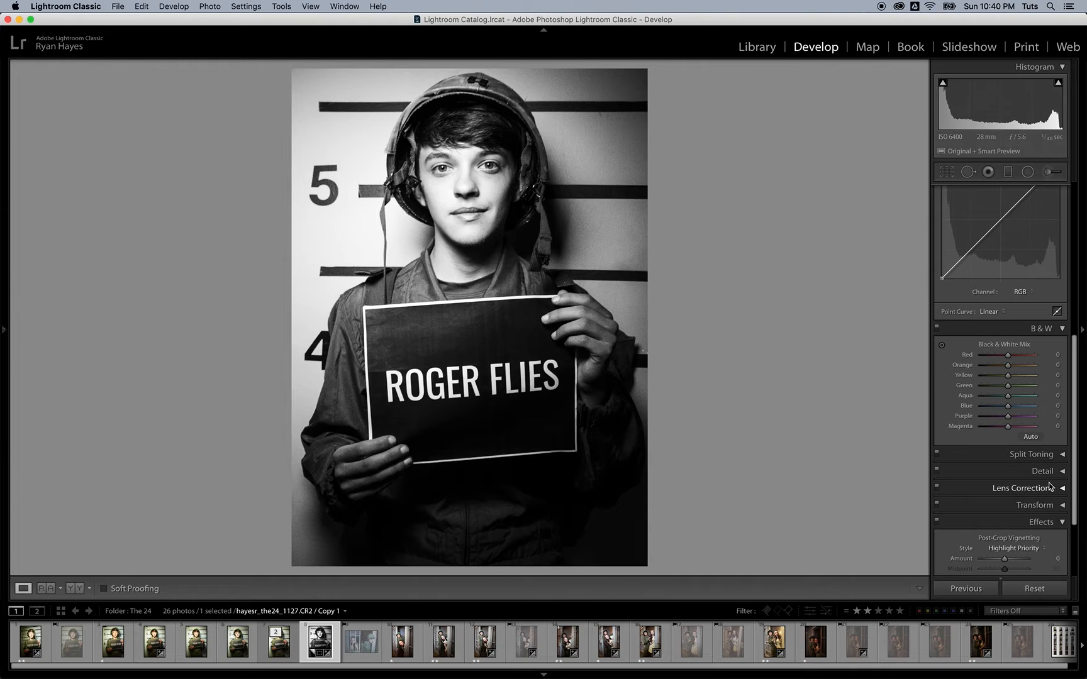
click(1061, 489)
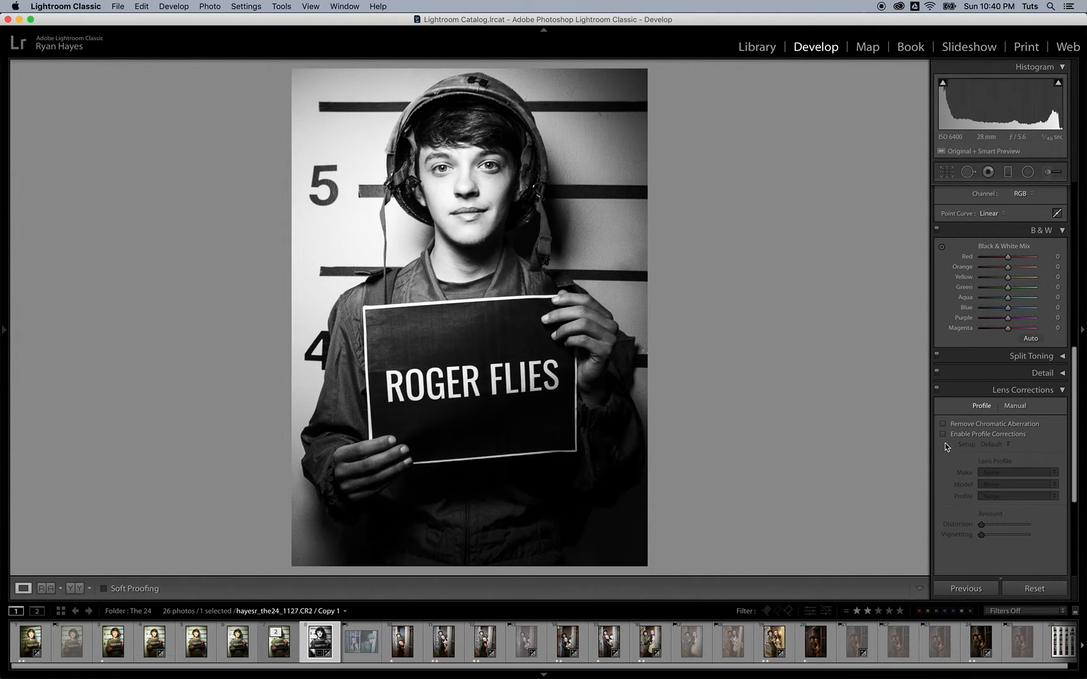
click(943, 436)
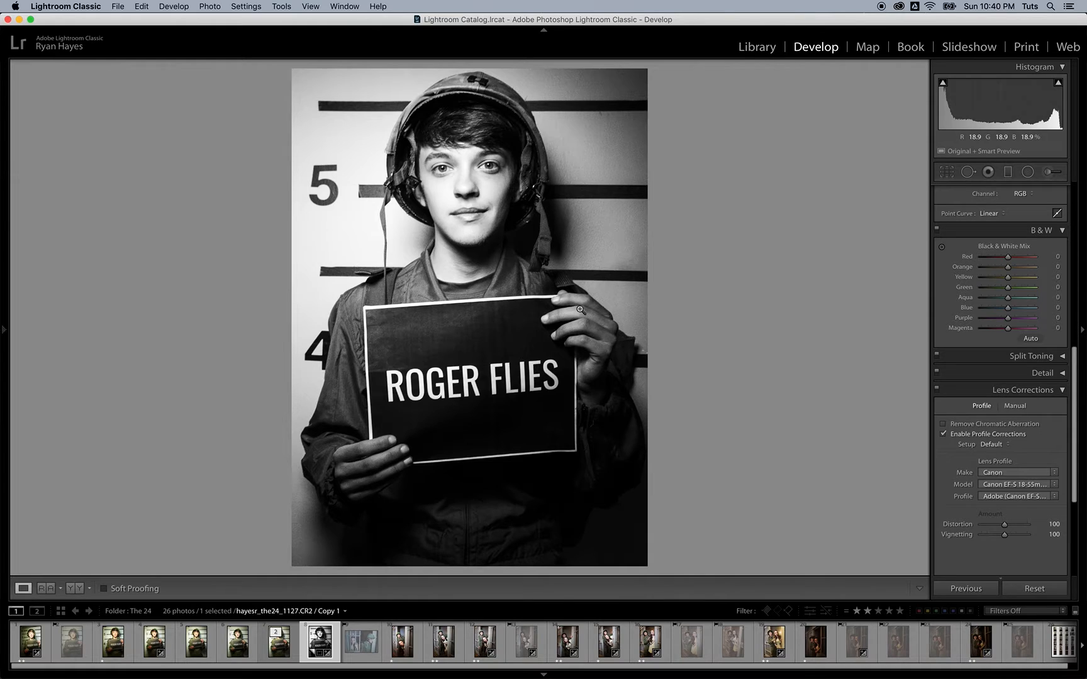
click(1062, 390)
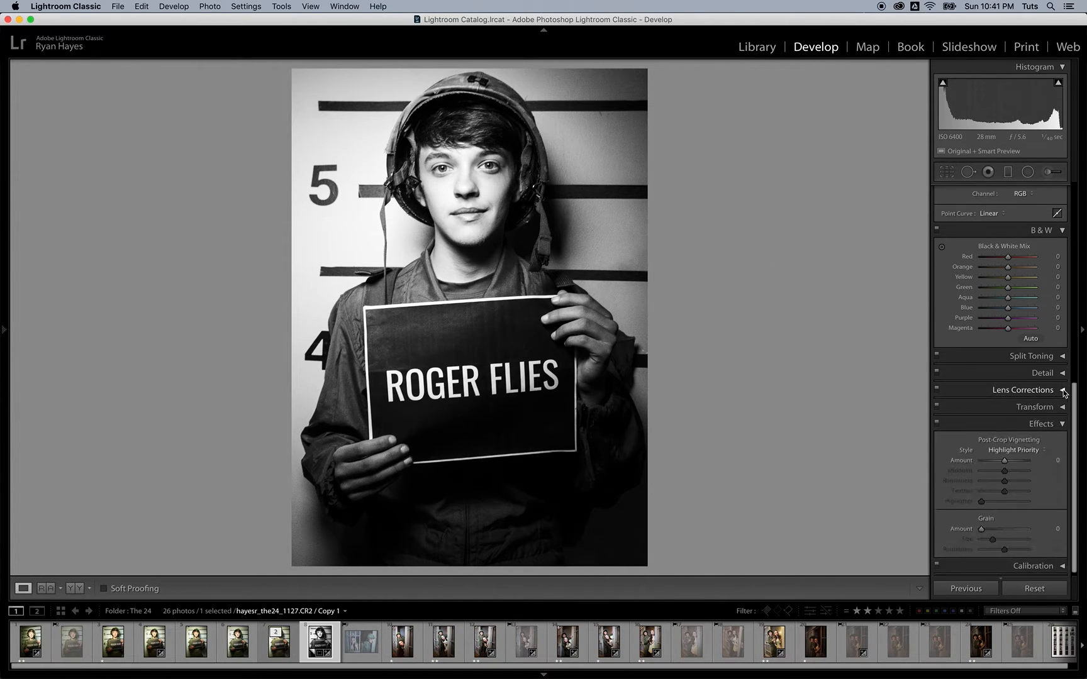
click(1062, 424)
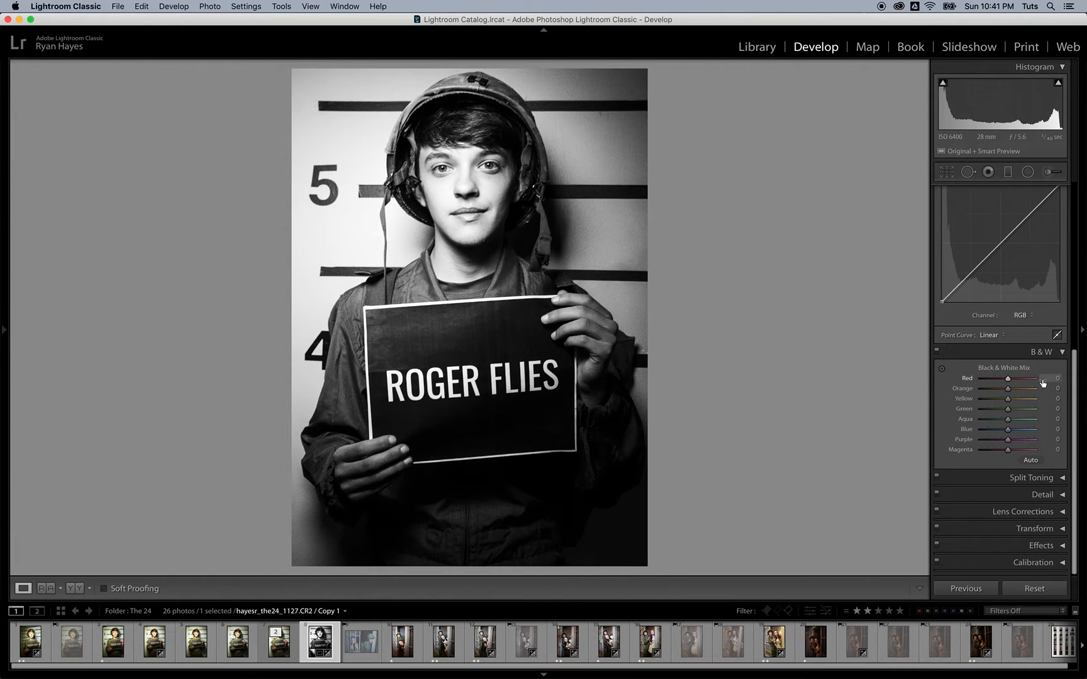
Step: Auto-set the B&W mix, then brighten the Orange channel while zoomed on the face
click(1030, 460)
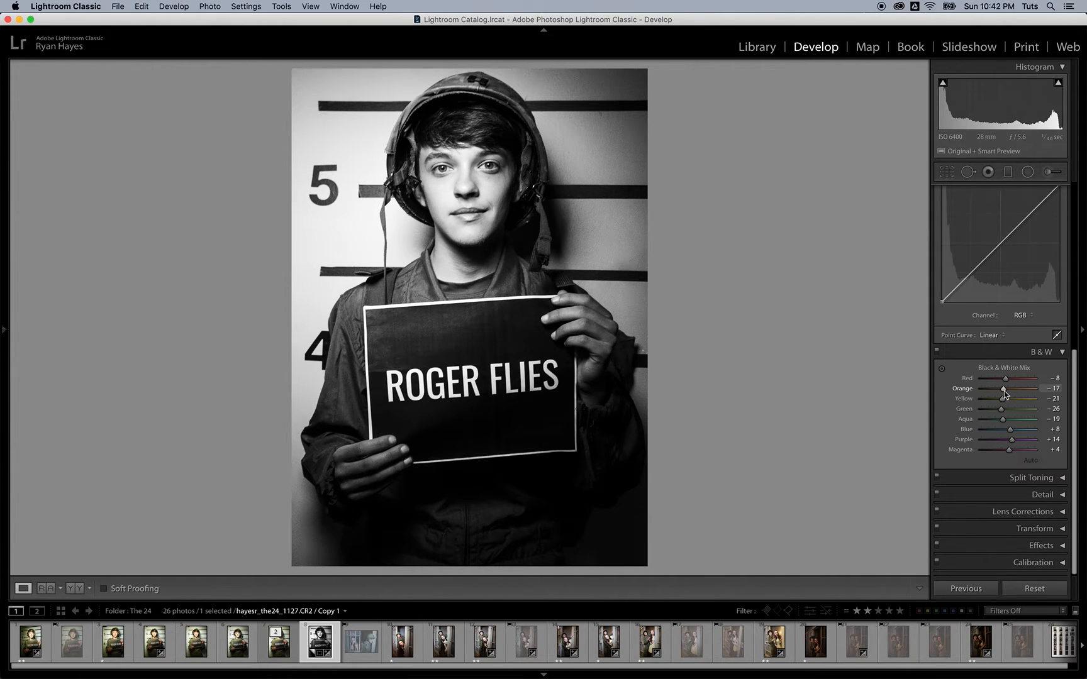
click(462, 217)
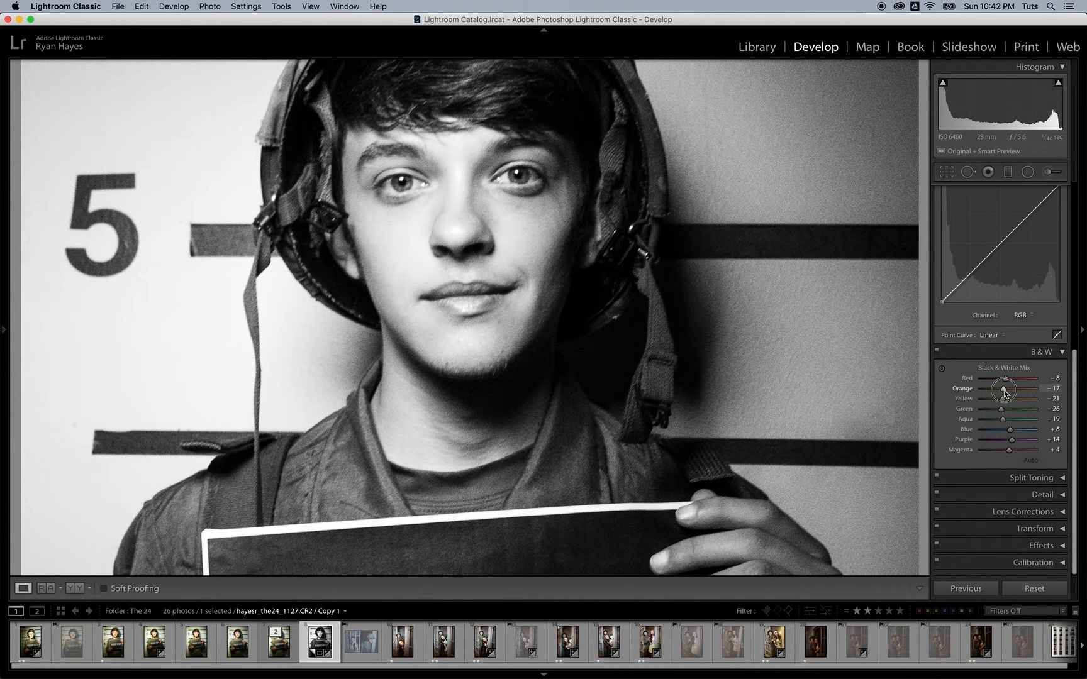
drag(1004, 392, 1010, 401)
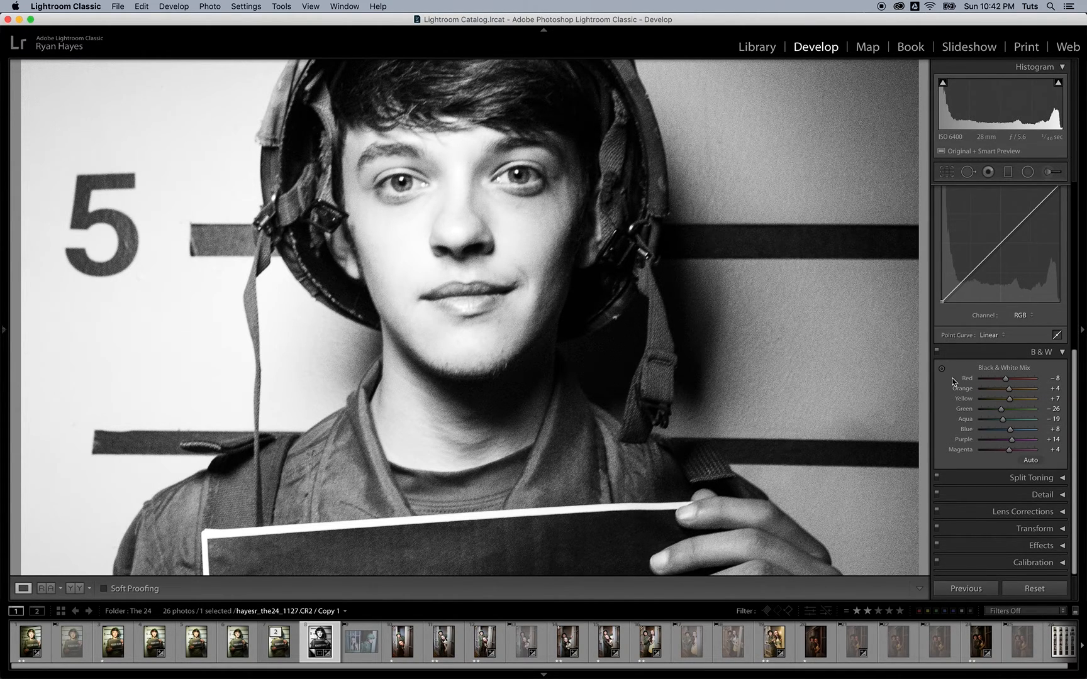
click(816, 402)
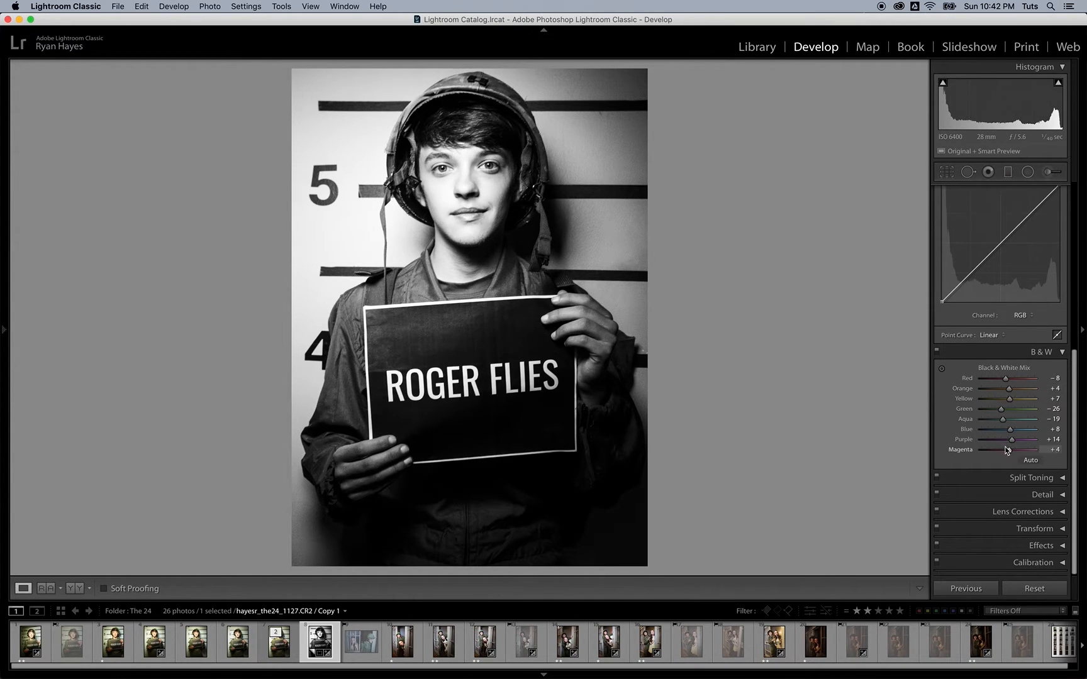
click(942, 372)
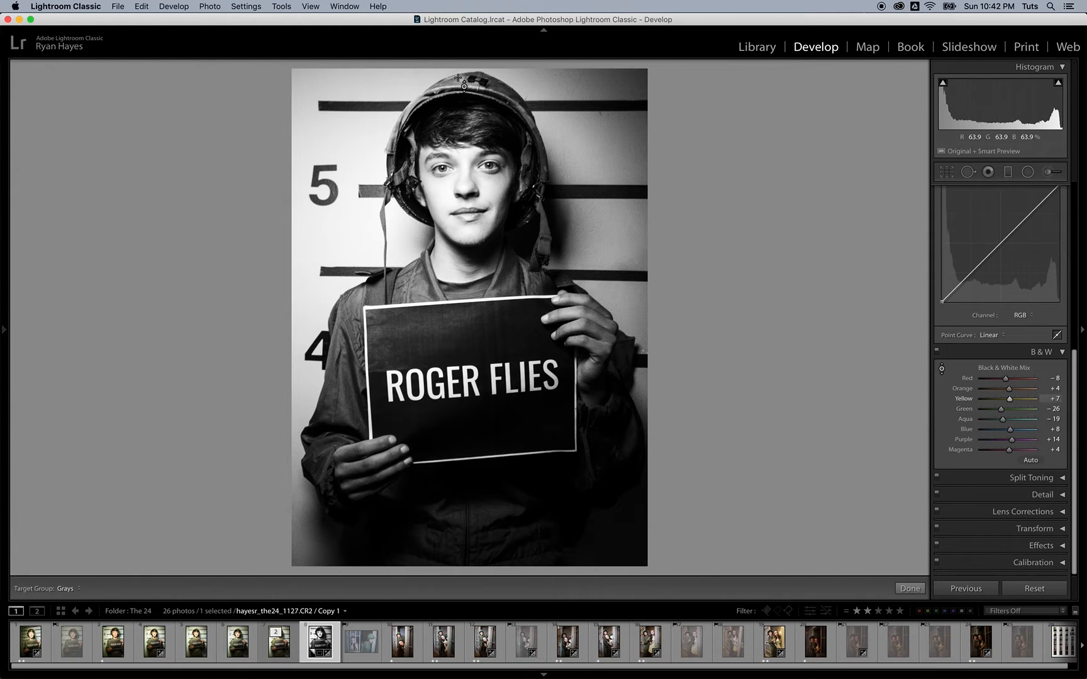
drag(459, 79, 459, 101)
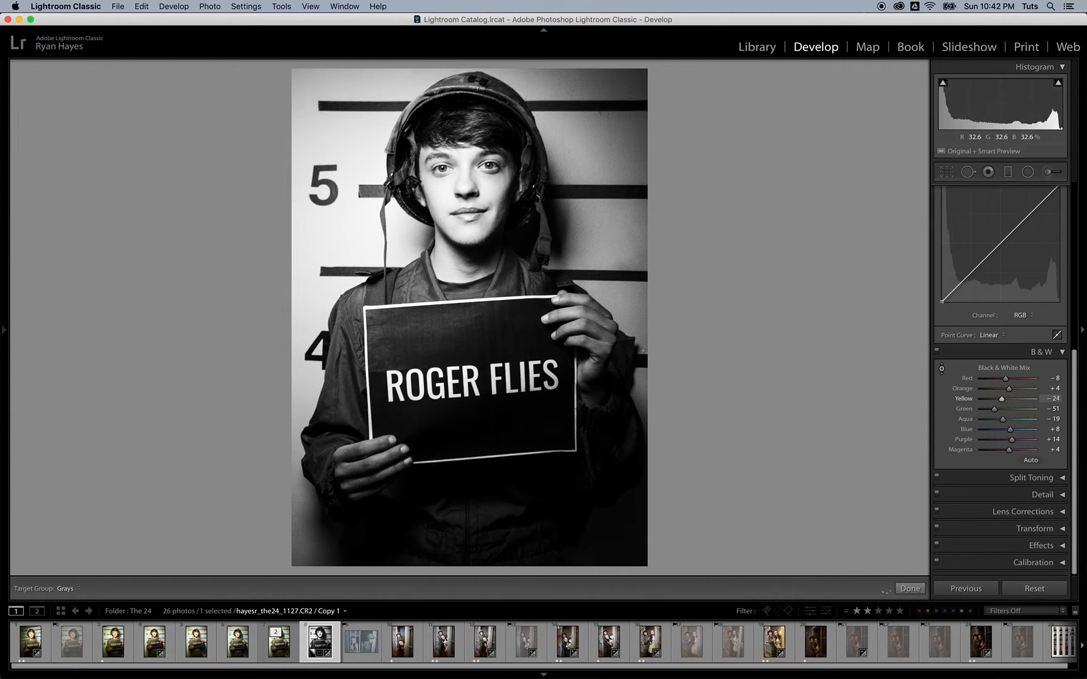
drag(459, 94, 459, 116)
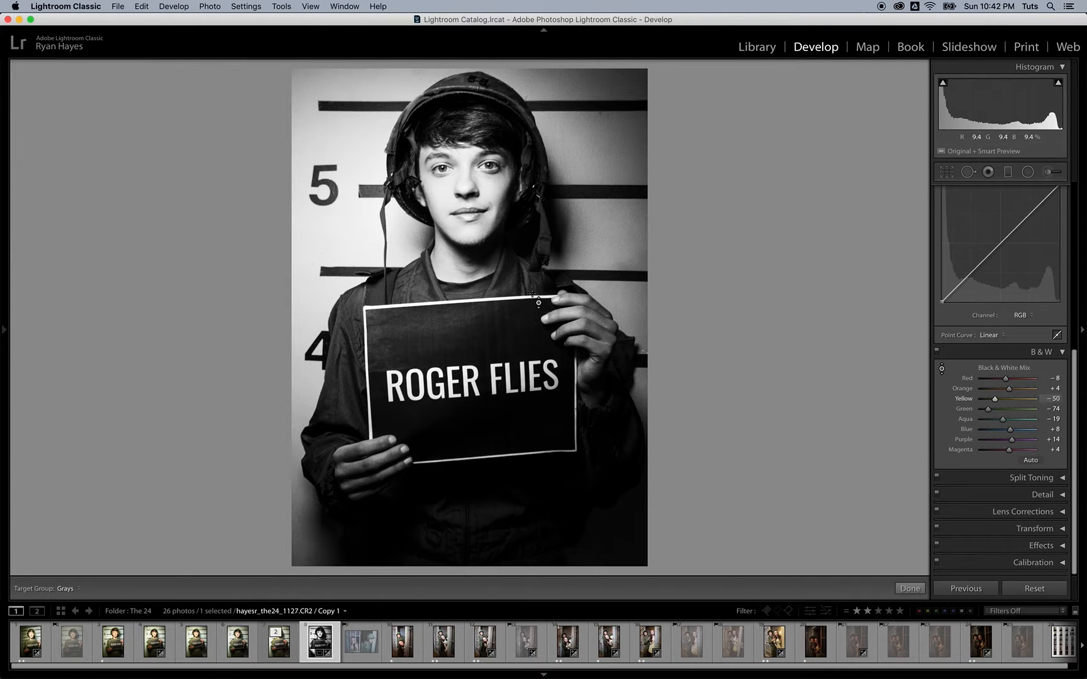
key(super+z)
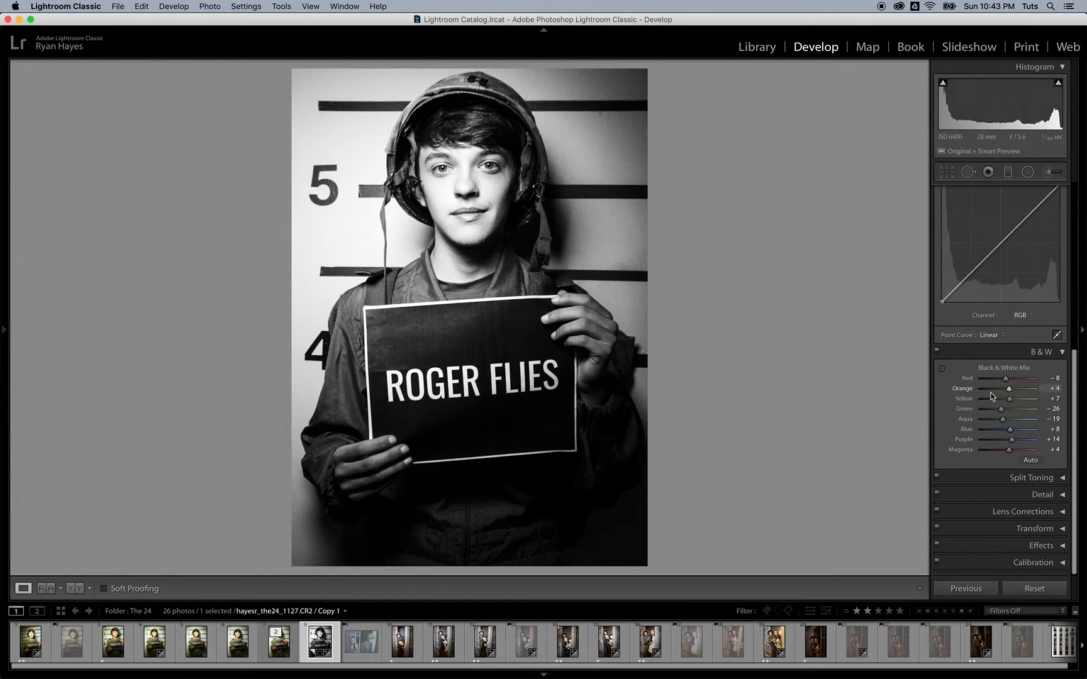
click(1060, 353)
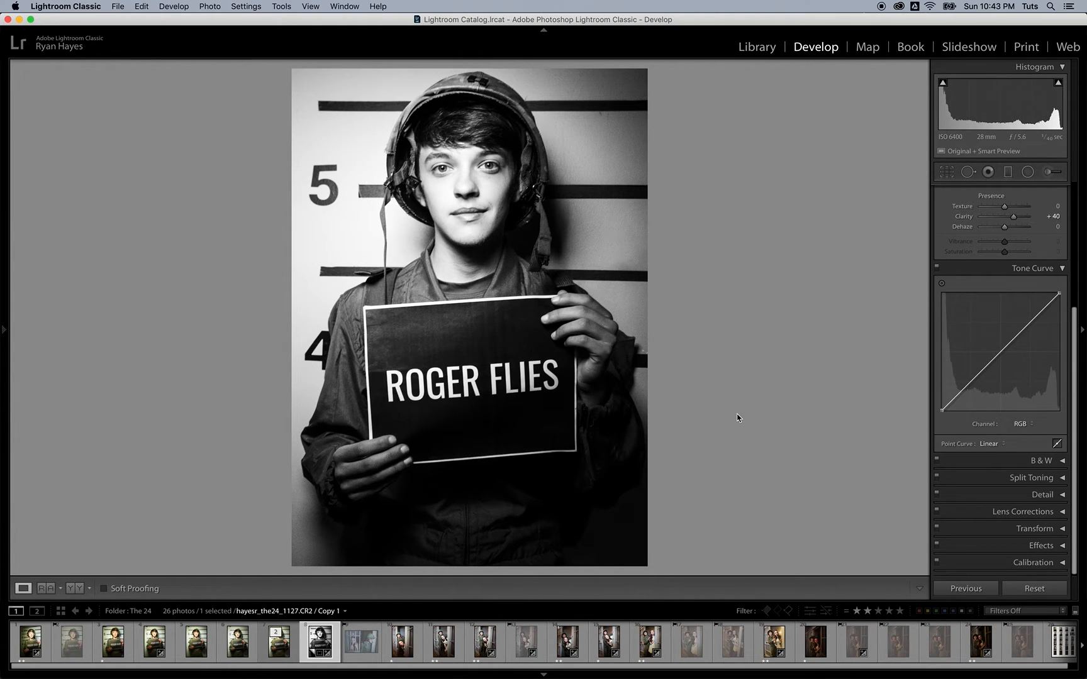
Step: Compare Before/After, then add a shadow point on the tone curve at about 25.9 / 25.9%
key(y)
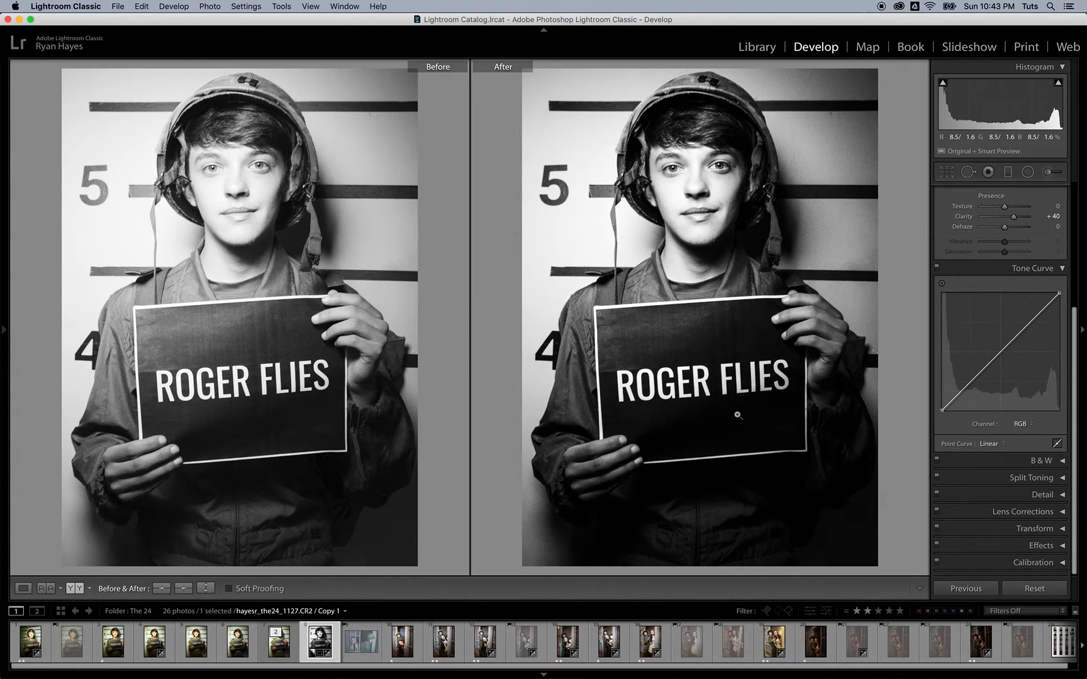
key(y)
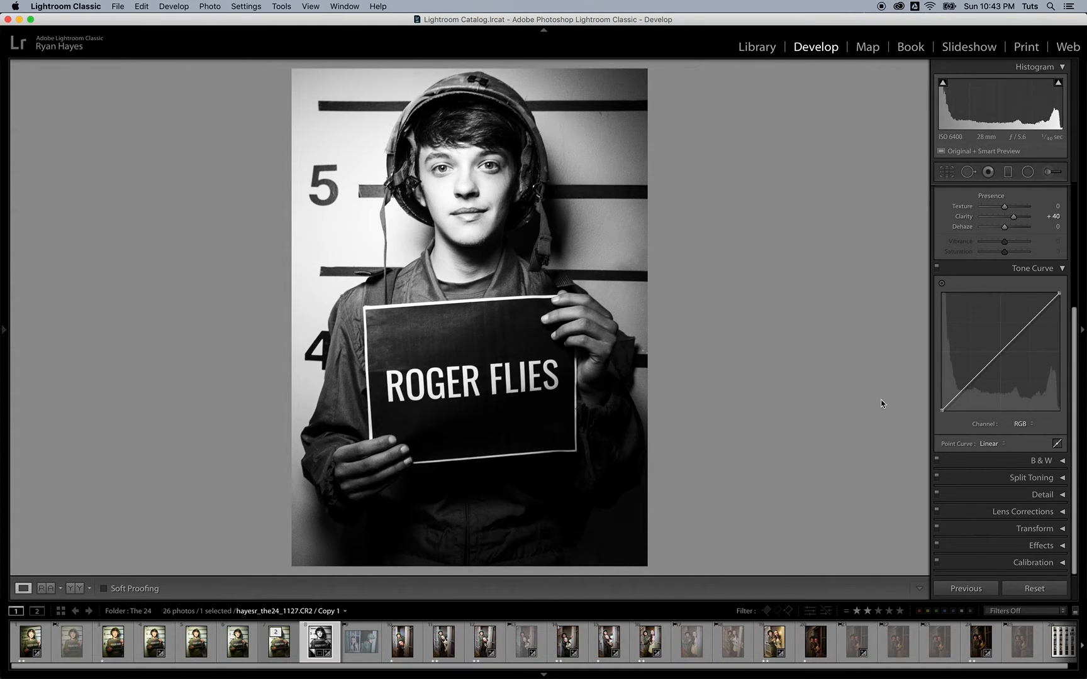
key(alt)
click(971, 381)
Step: Raise the tone curve's black point to about 14.5% for faded, matte shadows
drag(942, 411, 932, 396)
drag(932, 395, 932, 394)
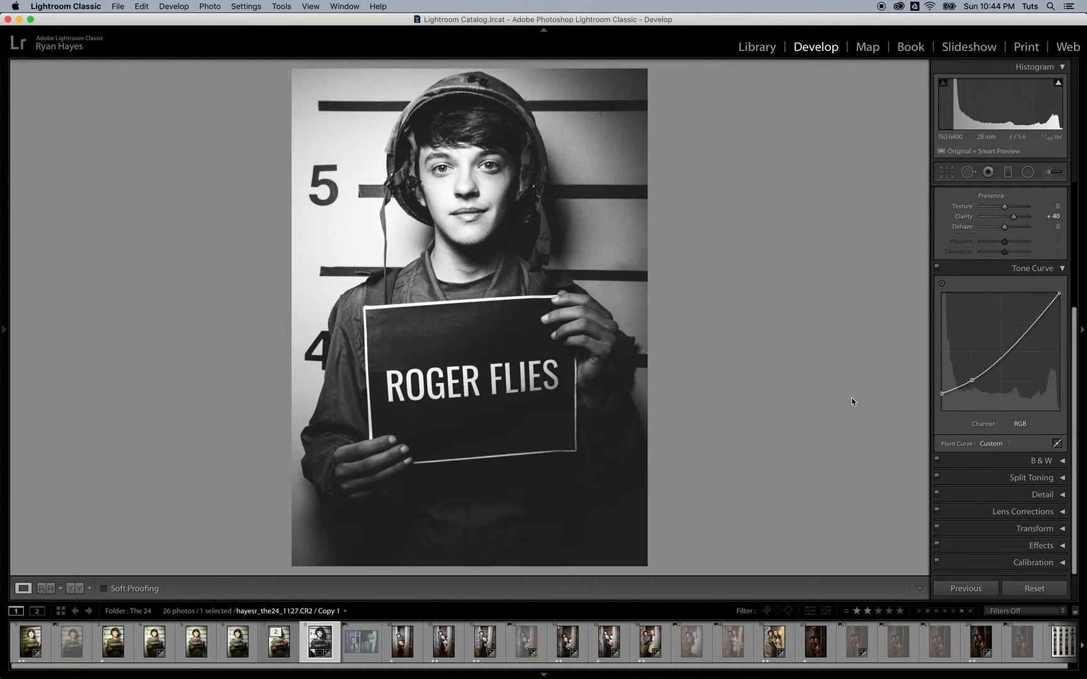
drag(971, 380, 973, 385)
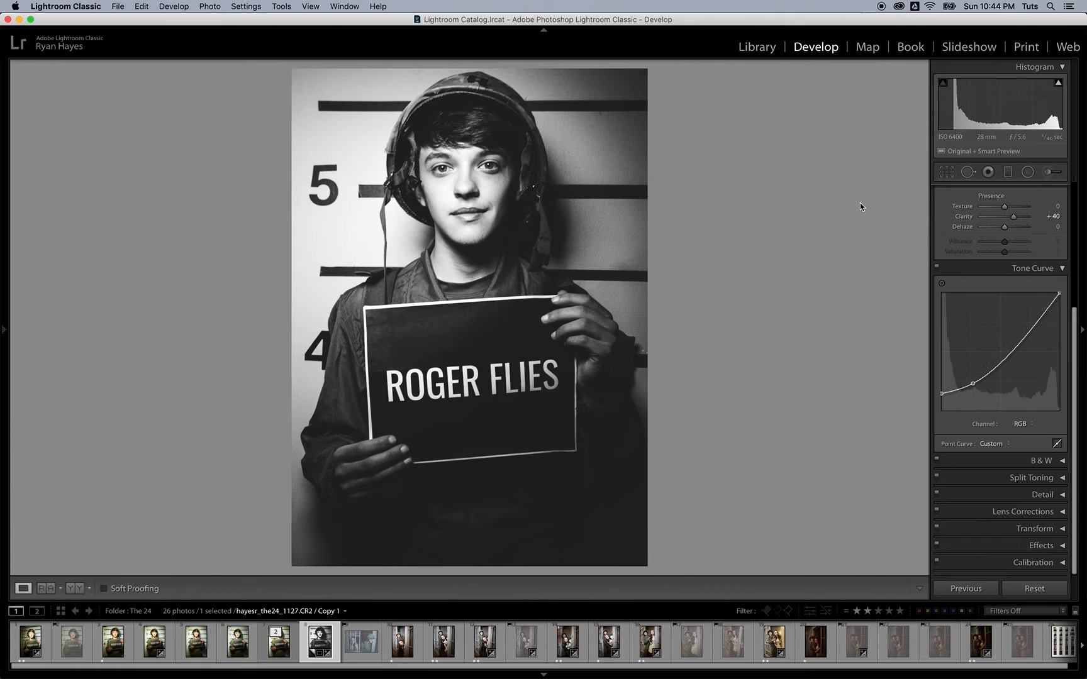
Step: Draw a straight graduated filter fading in from the photo's left edge and check its mask
click(1008, 172)
key(shift)
drag(291, 305, 440, 305)
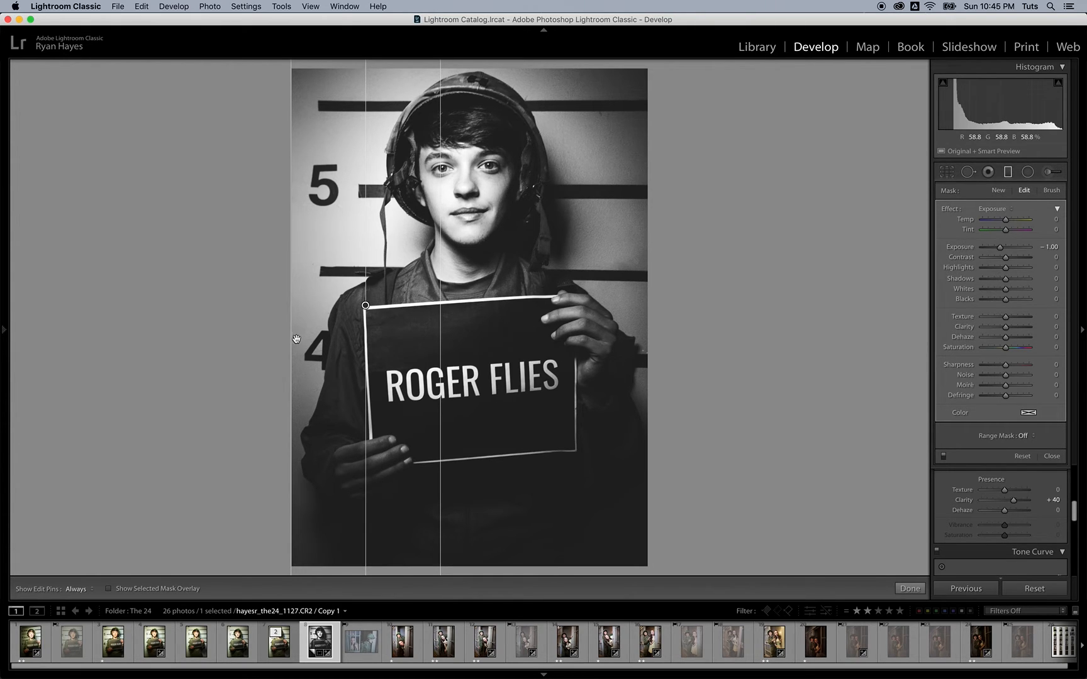
click(107, 588)
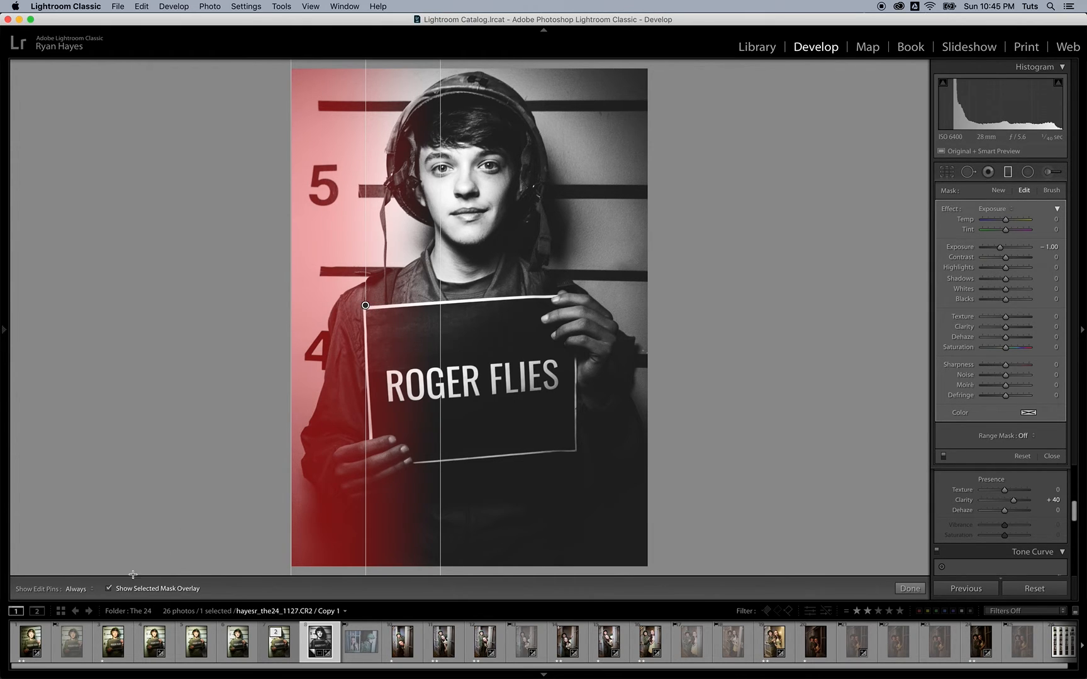
click(112, 589)
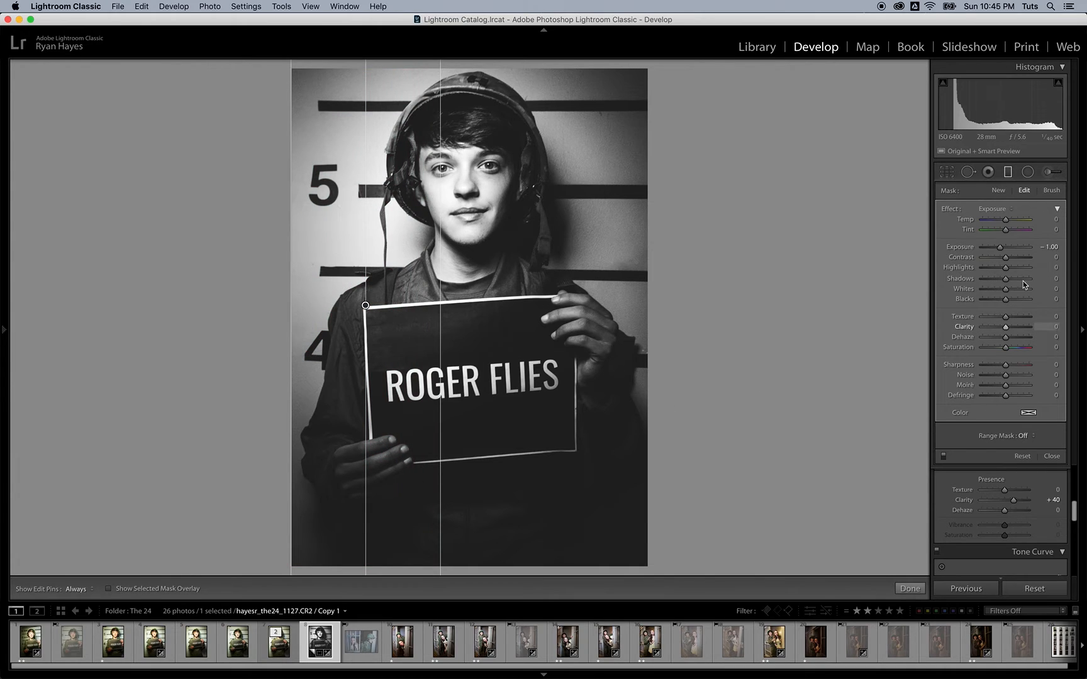
Step: Set the gradient's Exposure to -2.45 and finish the mask editing
drag(1001, 248, 929, 251)
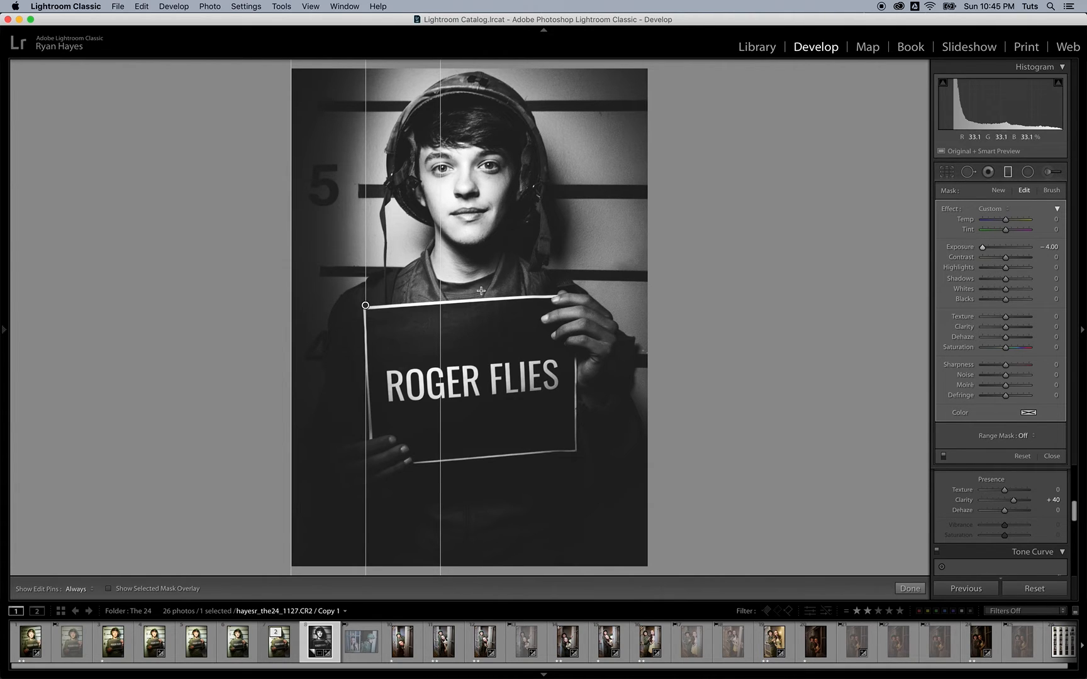
drag(983, 249, 991, 251)
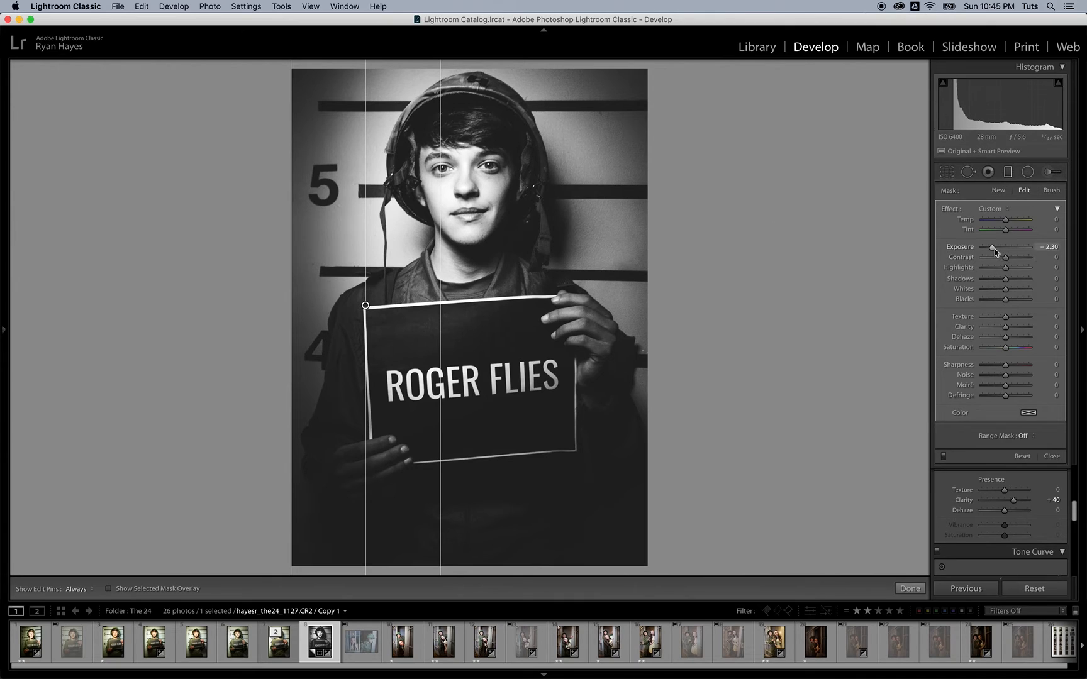
drag(993, 251, 992, 250)
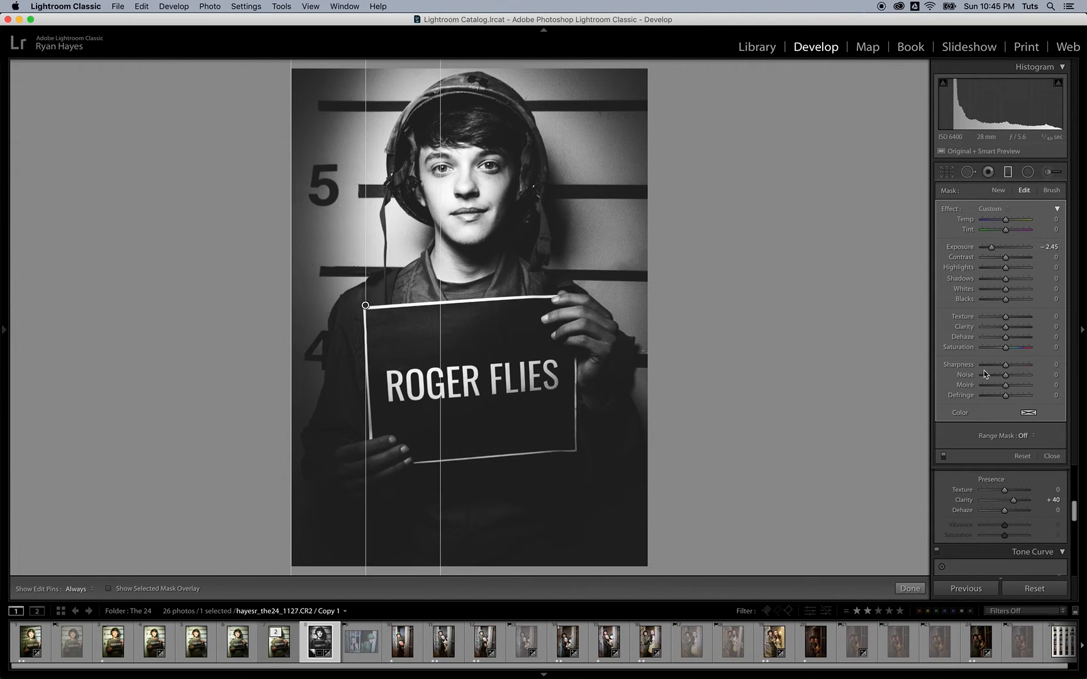
click(905, 590)
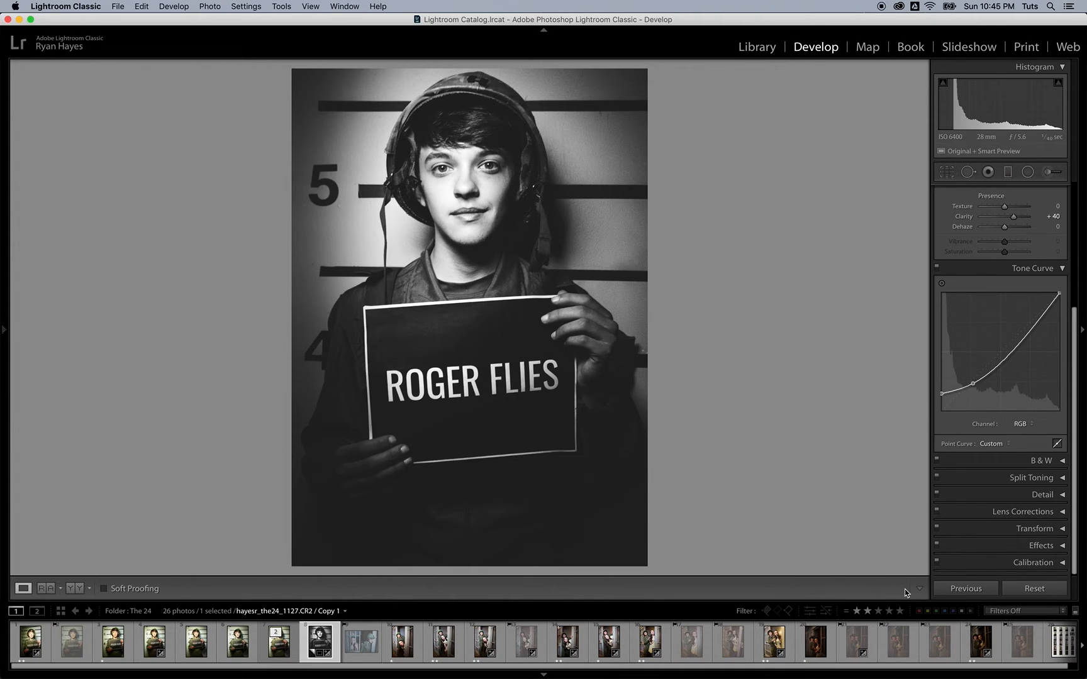
key(y)
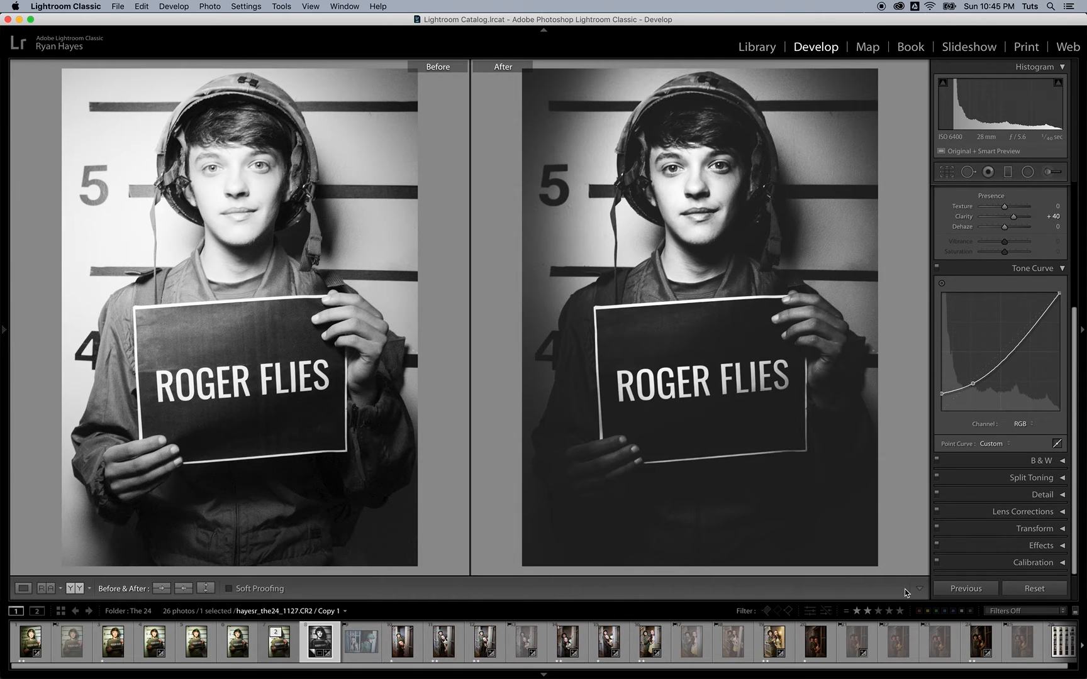
key(y)
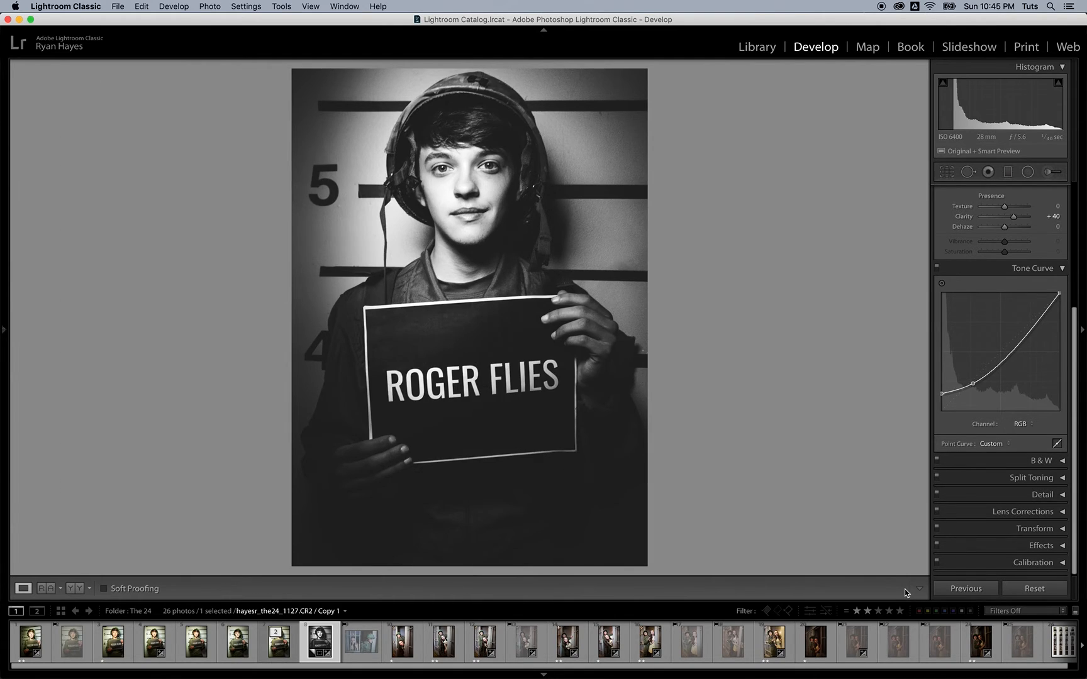
key(backslash)
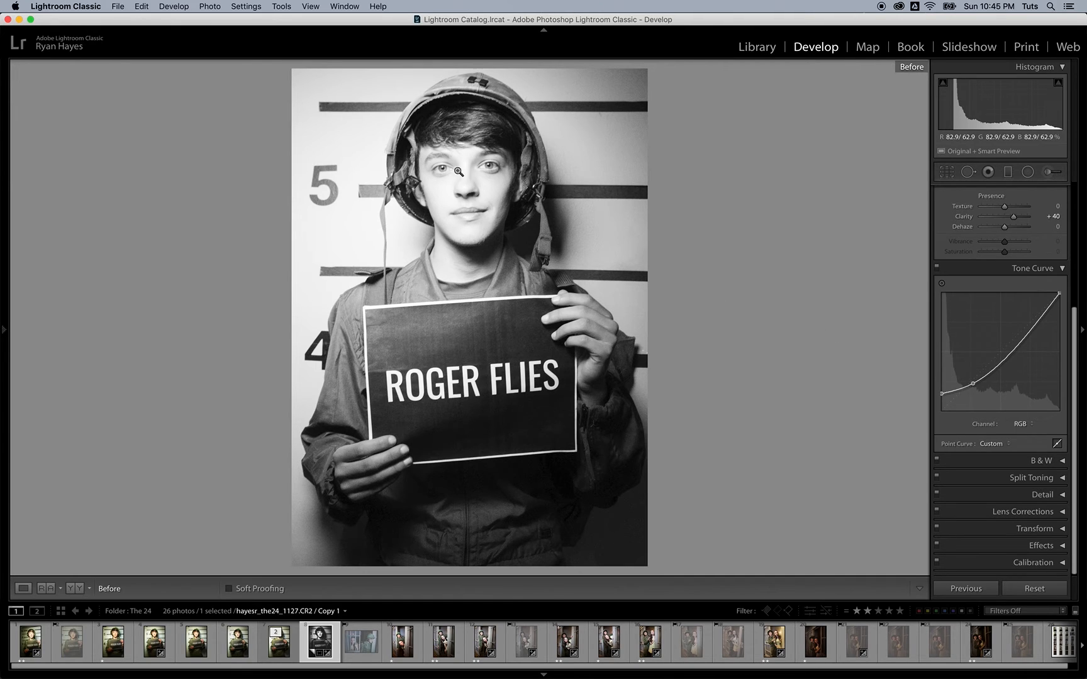
key(backslash)
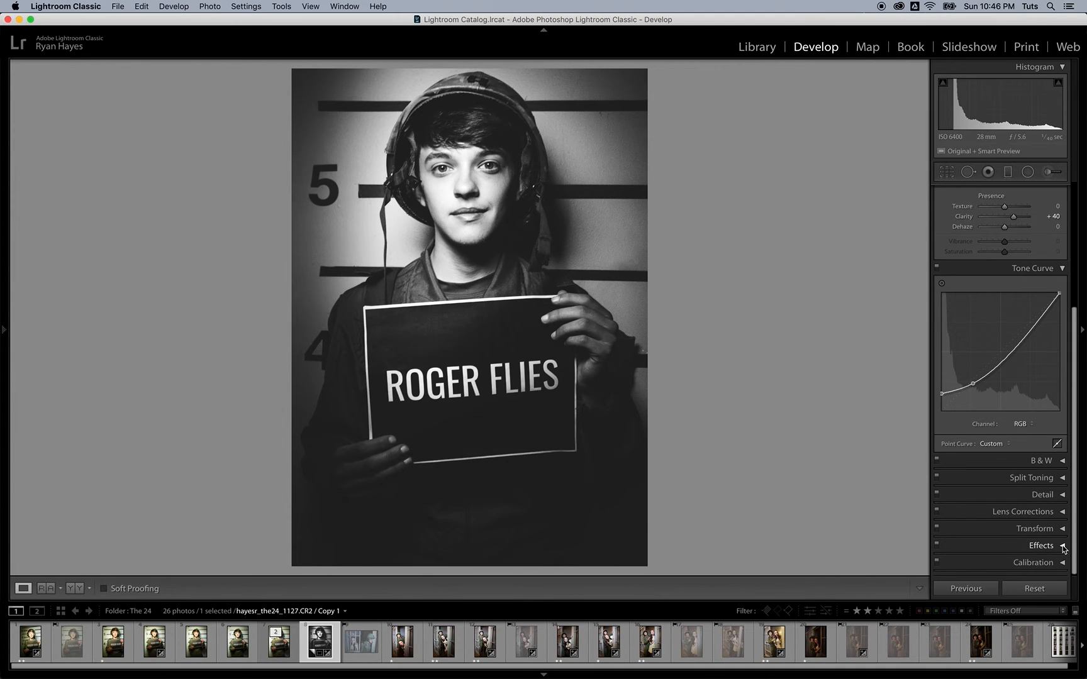
Step: Zoom to 1:1 on the face and set Grain Amount to 32 and Size to 48
click(466, 236)
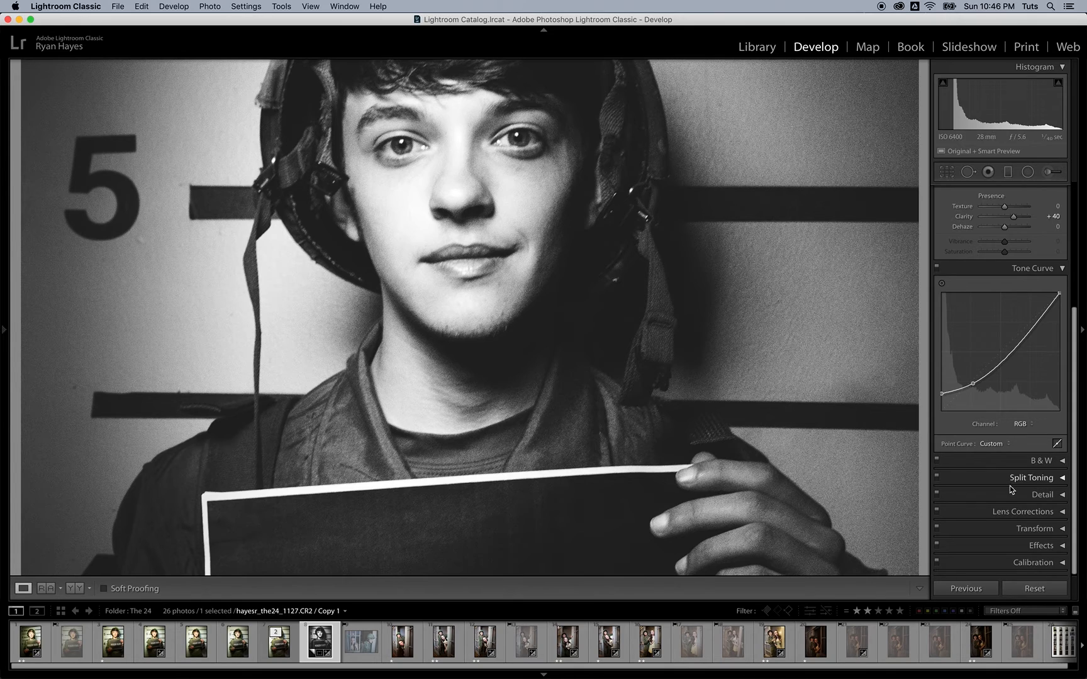
click(1054, 546)
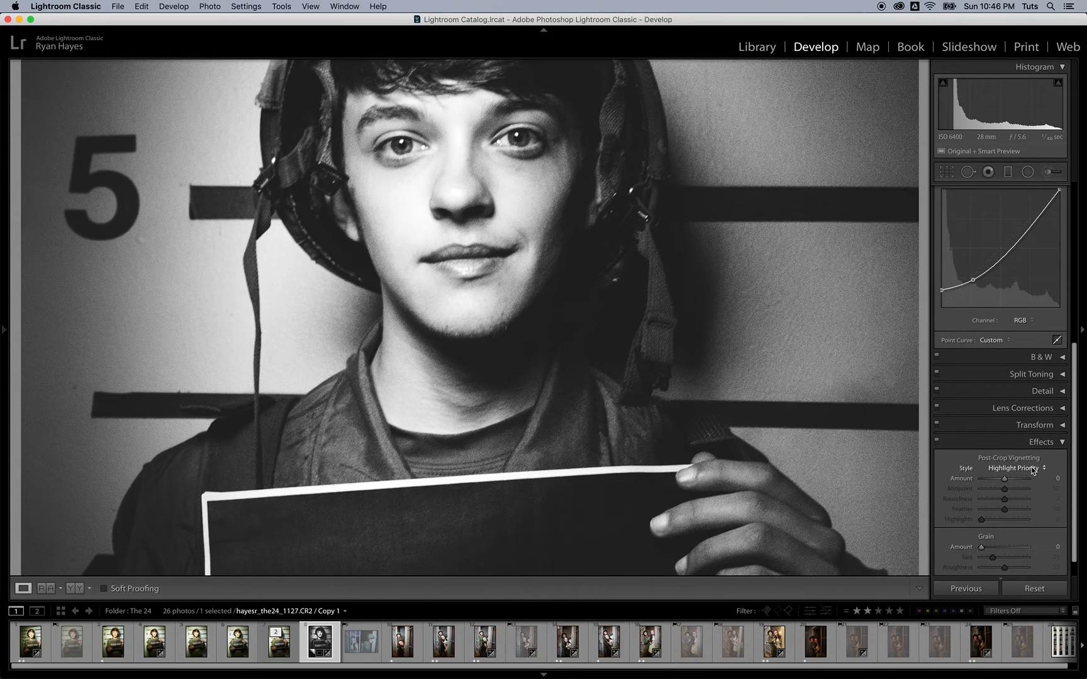
scroll(1020, 495, down, 1)
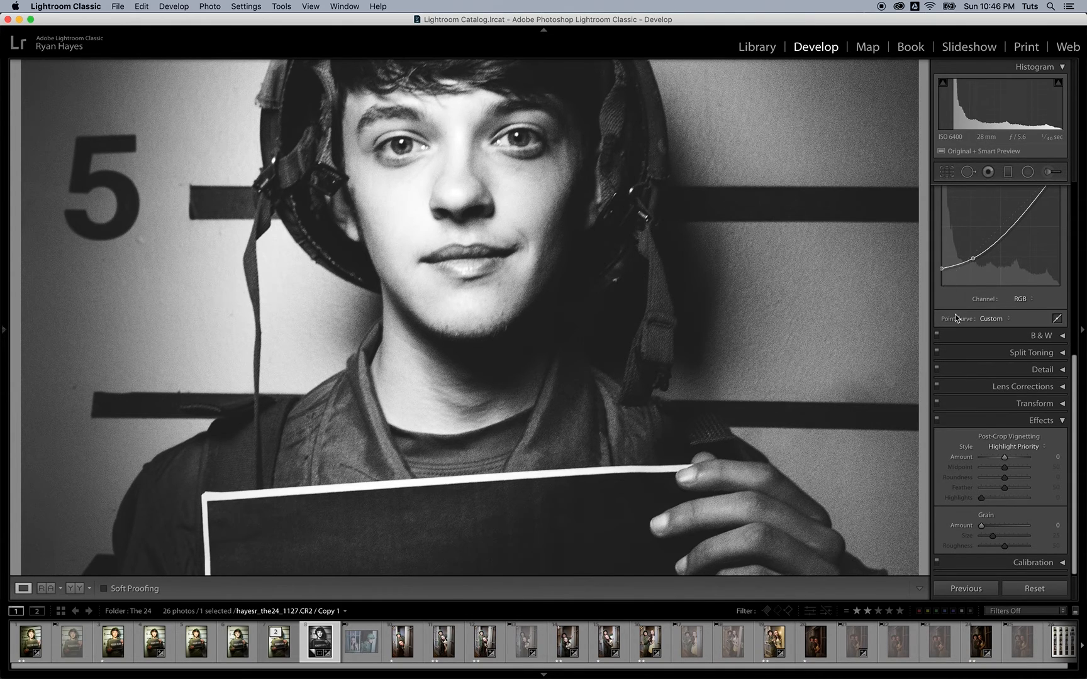
drag(981, 526, 996, 529)
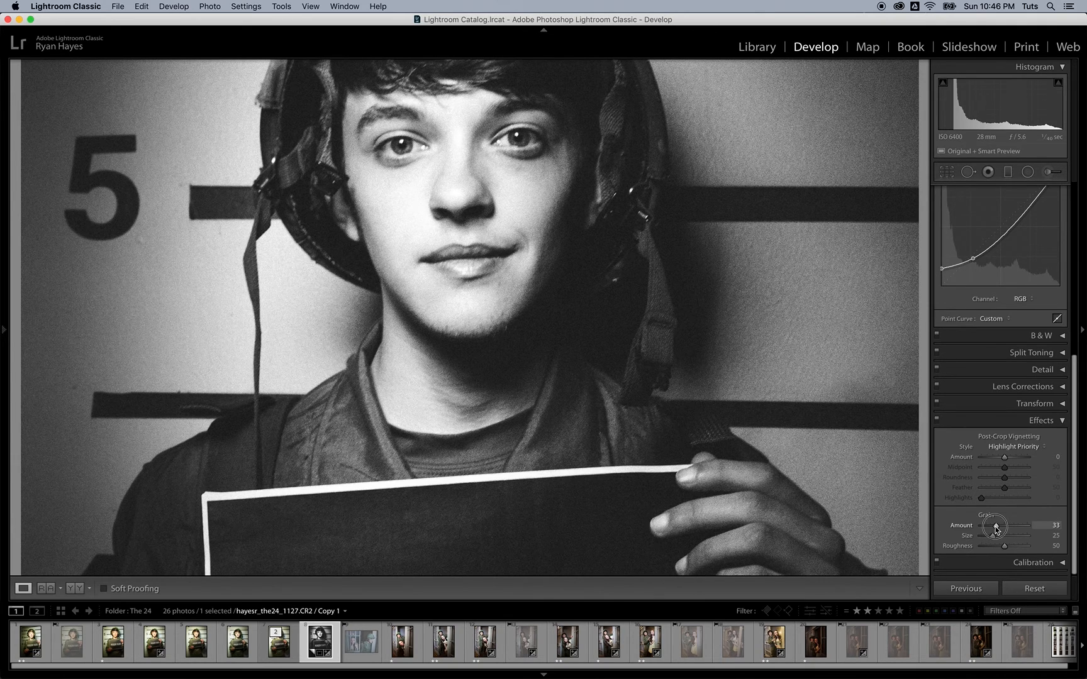
drag(995, 529, 1005, 538)
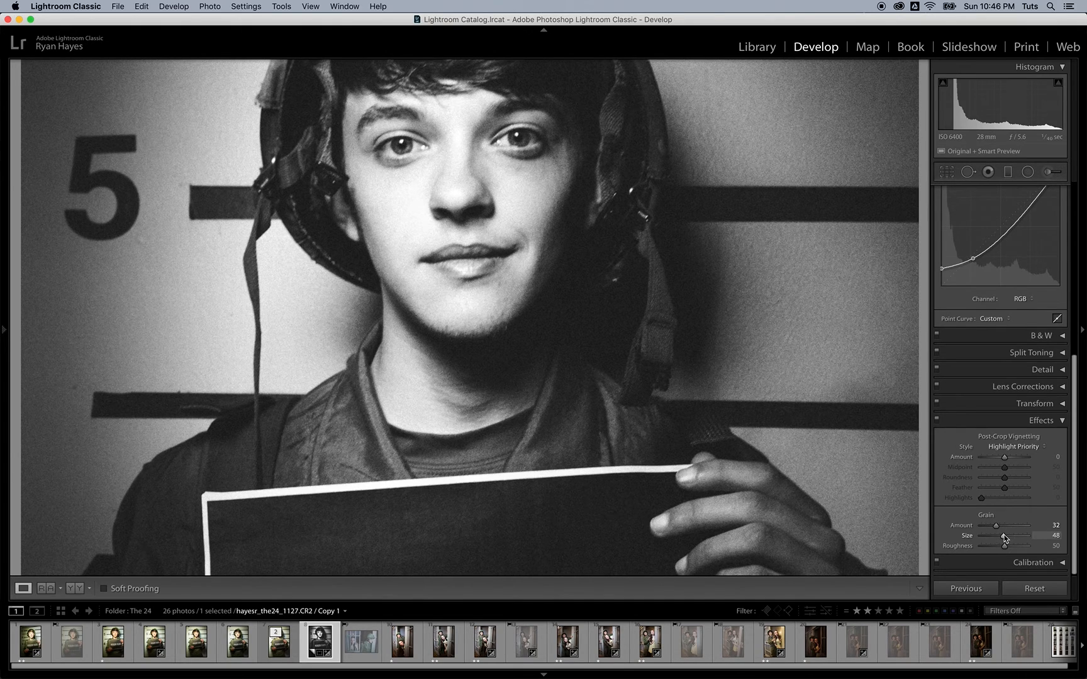
Step: Toggle the Effects off and on to compare the grain, then zoom back out
click(937, 419)
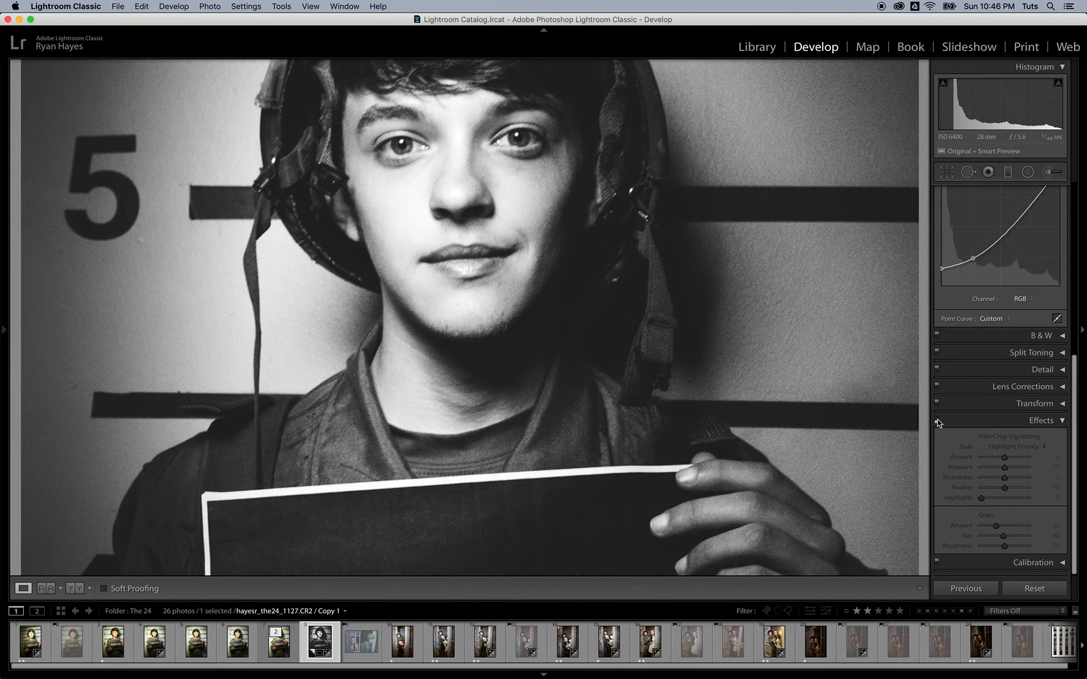
click(937, 419)
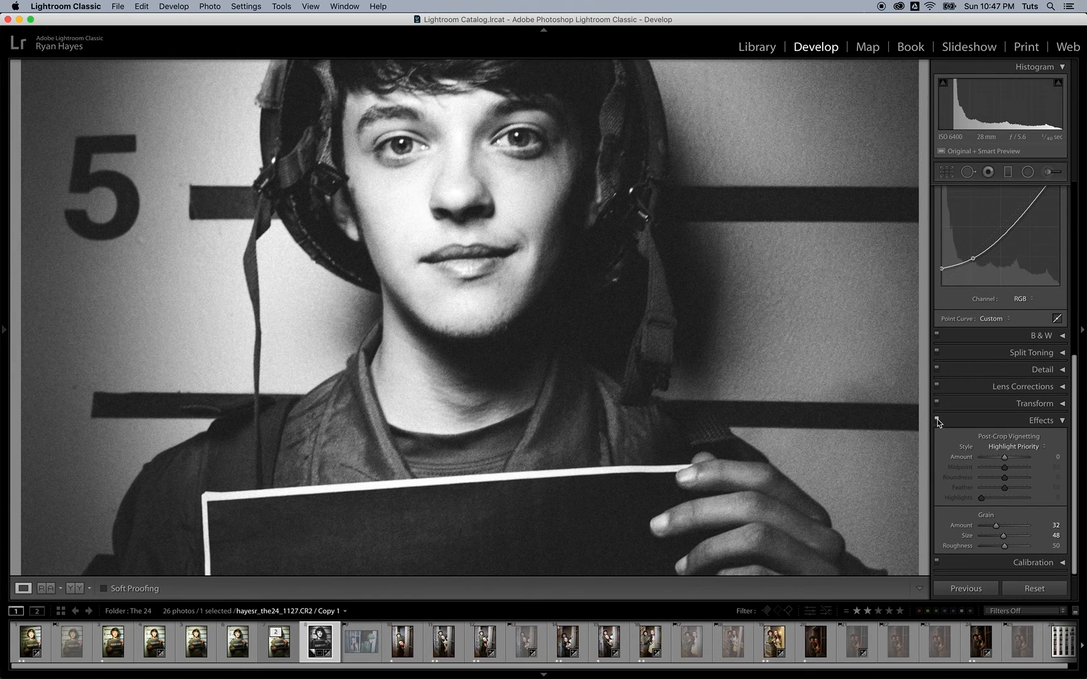
click(618, 396)
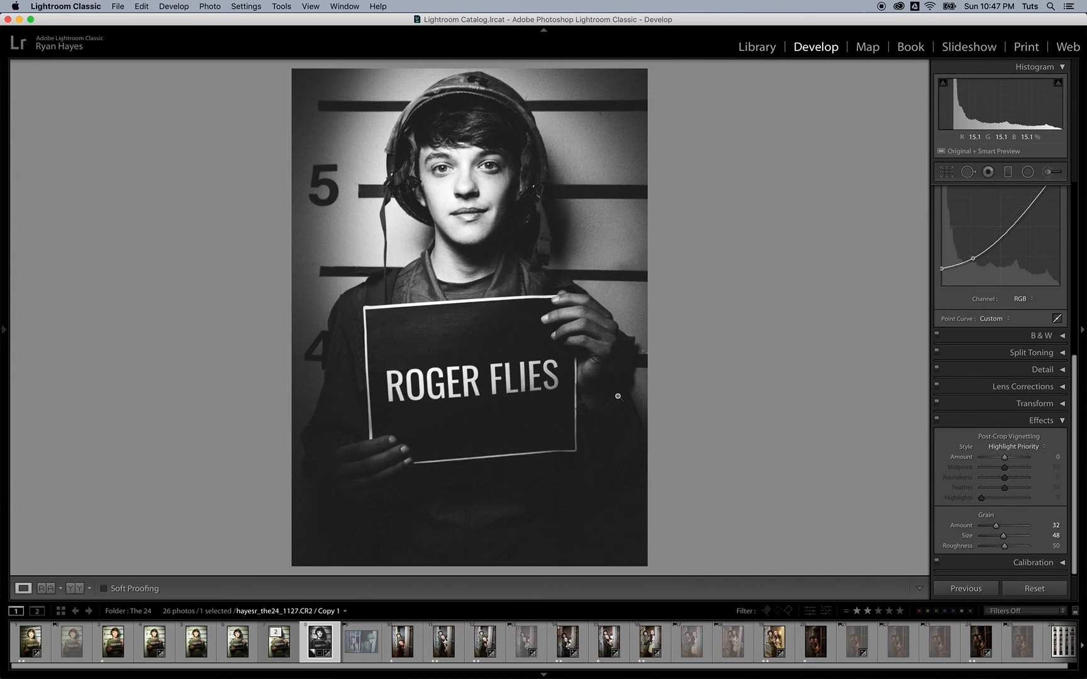
Step: Browse the B&W profiles in the Profile Browser and try B&W 03
scroll(988, 264, up, 10)
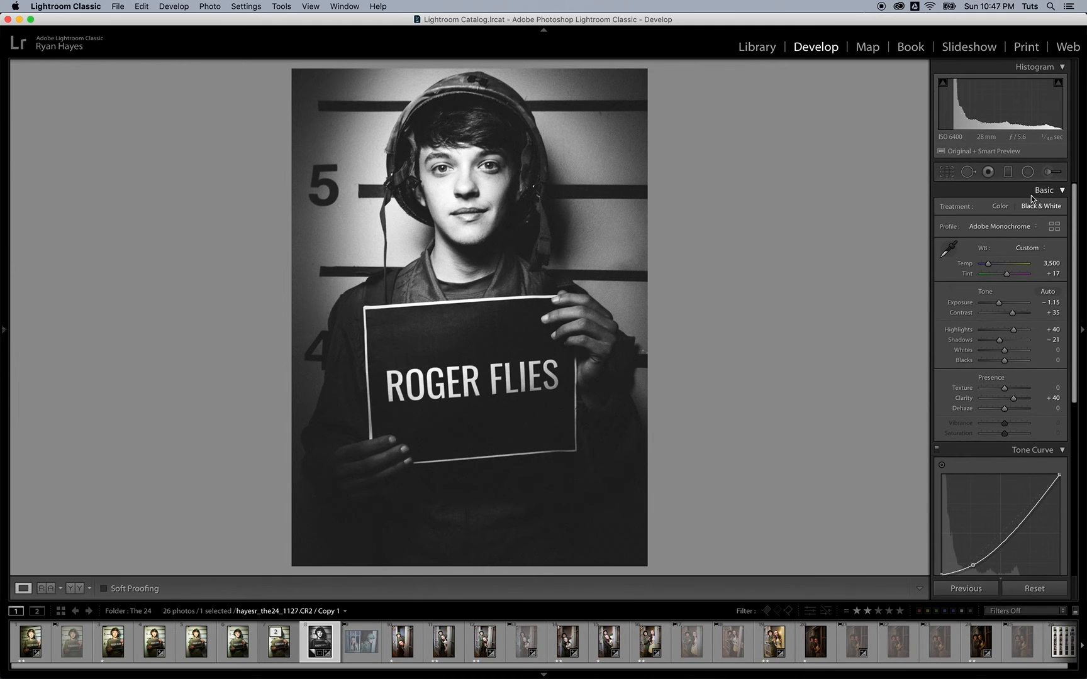
click(1056, 231)
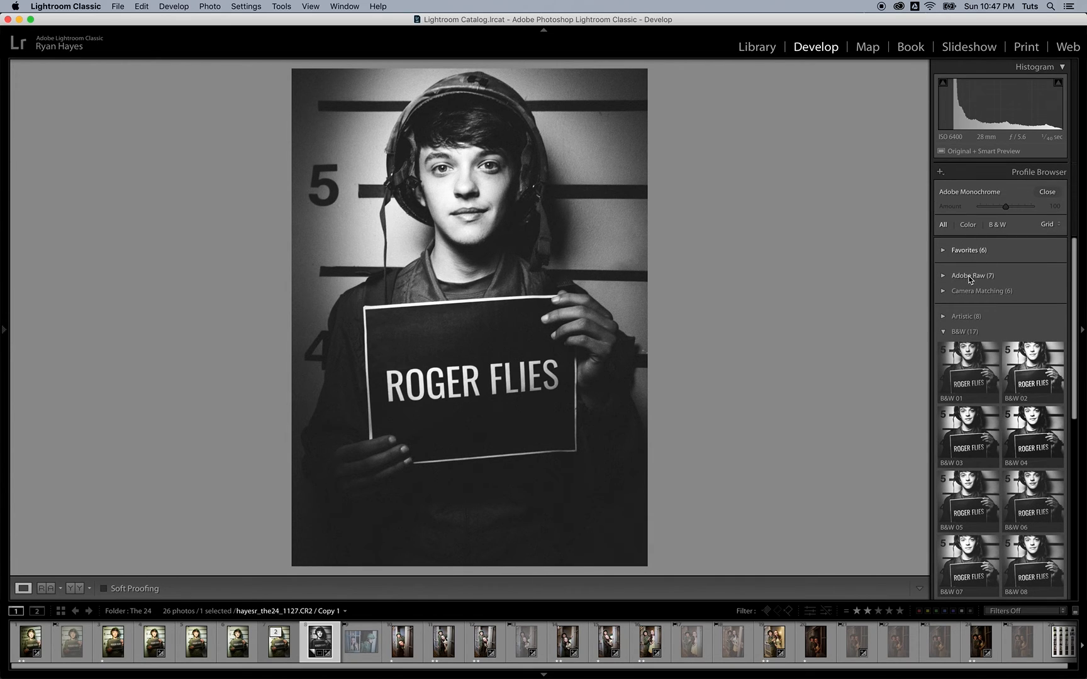
click(945, 332)
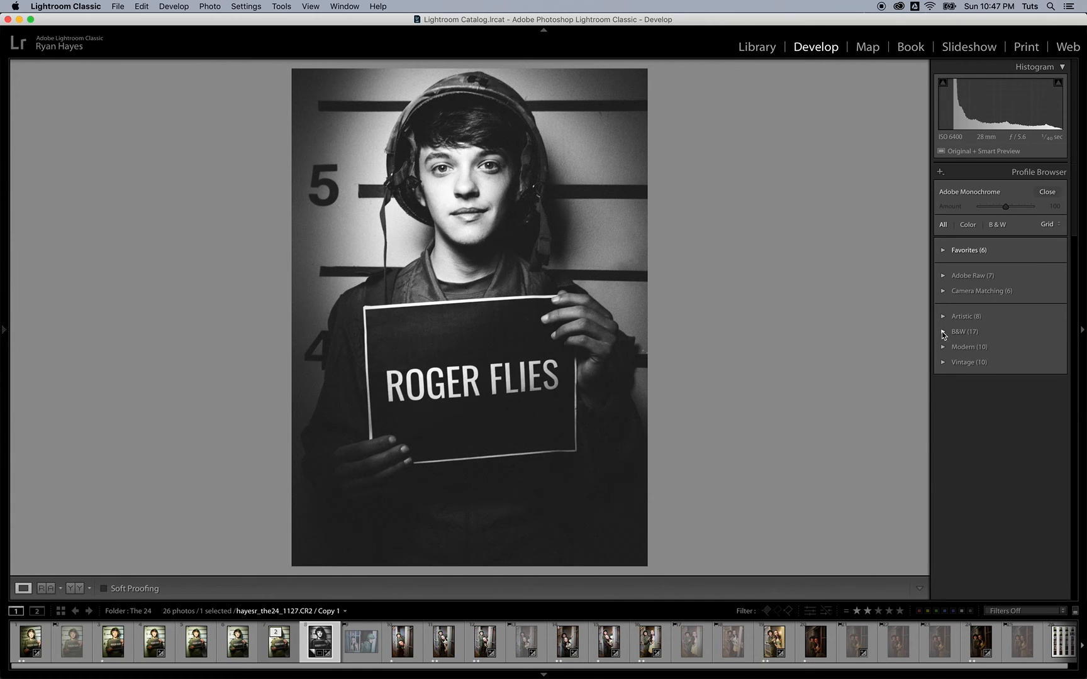
click(943, 332)
scroll(962, 336, down, 2)
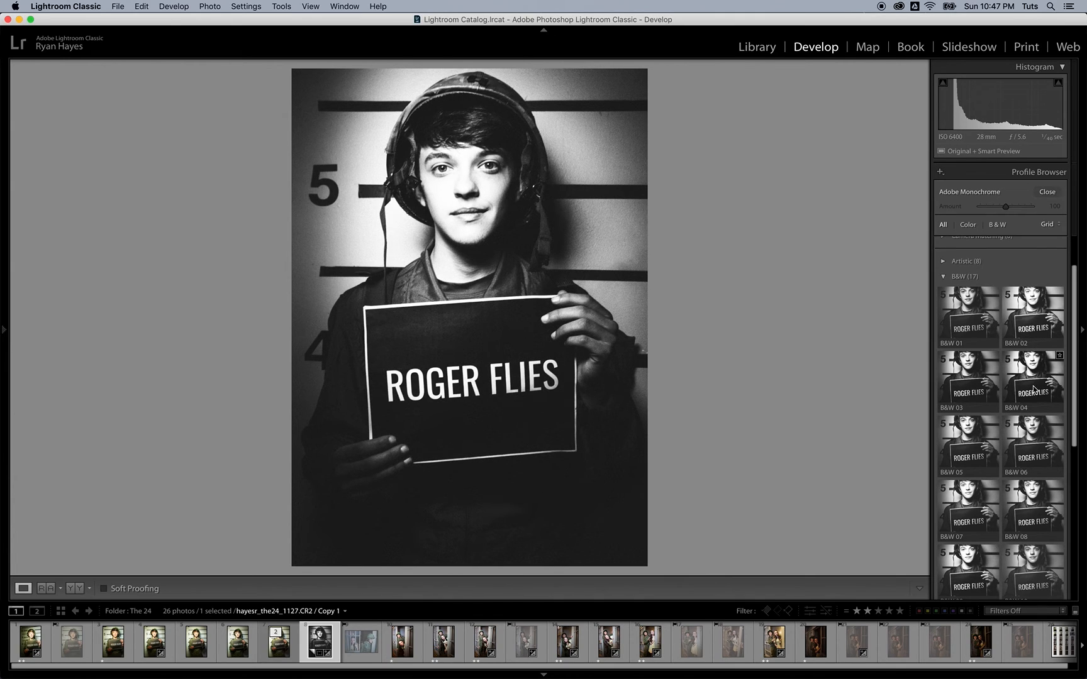
click(963, 386)
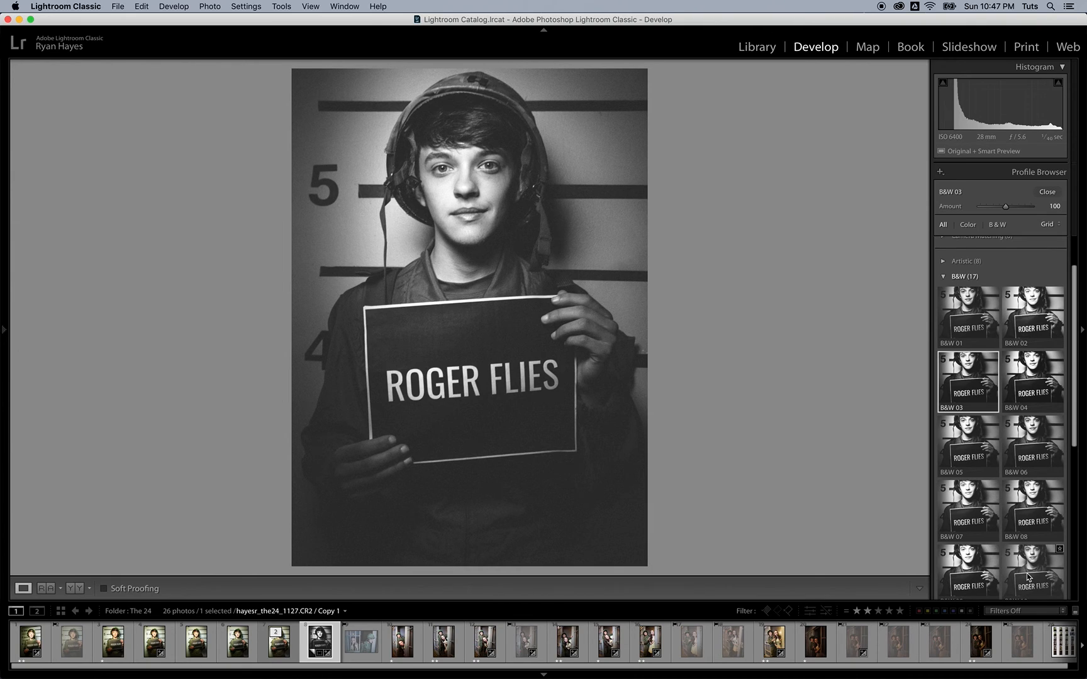
Step: Apply the B&W 10 profile at Amount 40 and compare against the original
scroll(1026, 573, down, 2)
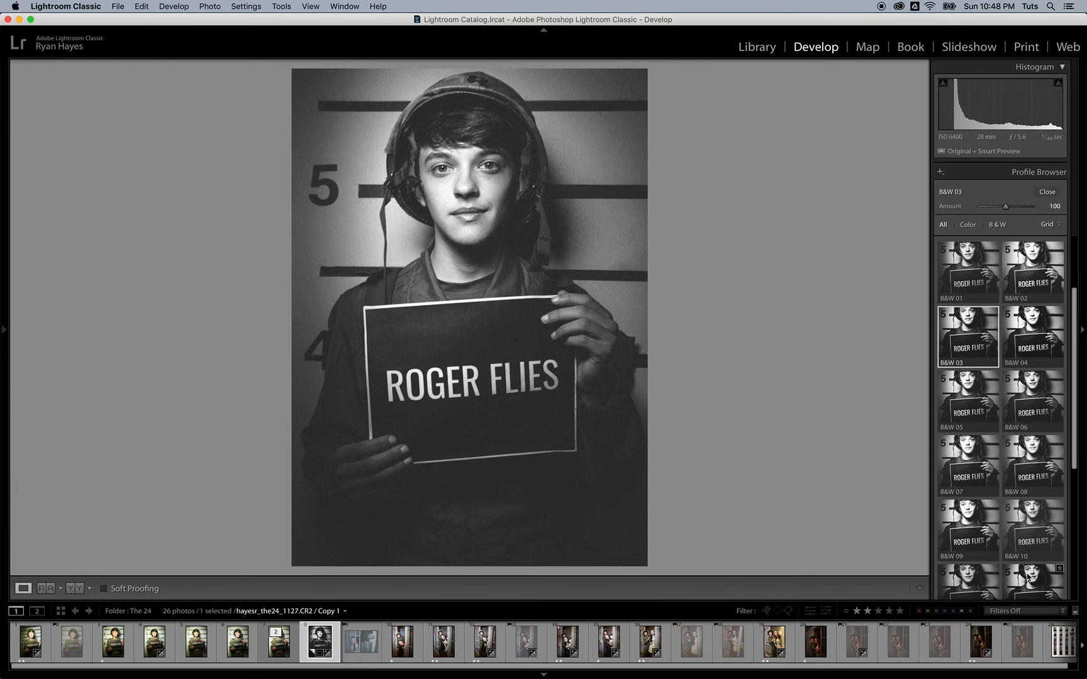
scroll(1026, 577, down, 1)
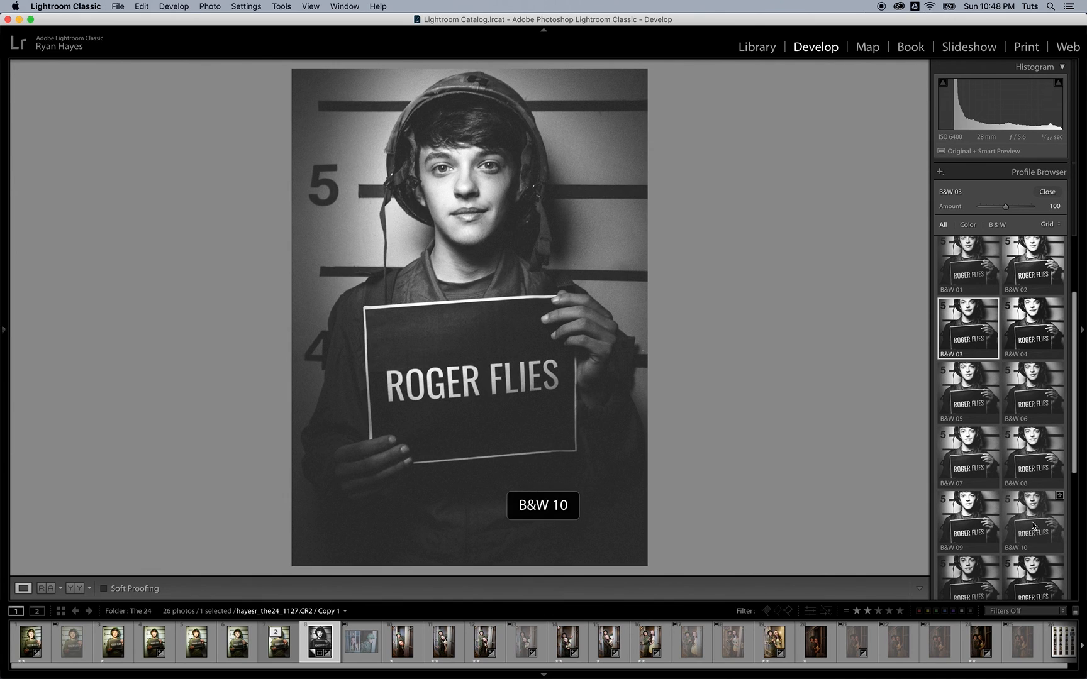
click(1043, 503)
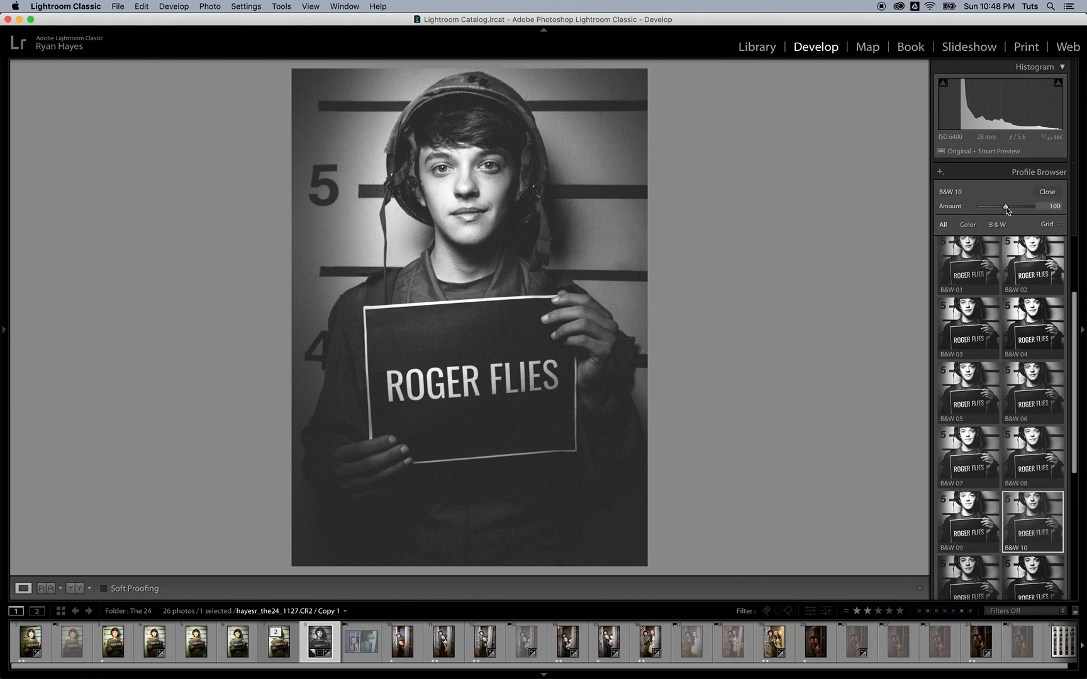
drag(1006, 210, 992, 211)
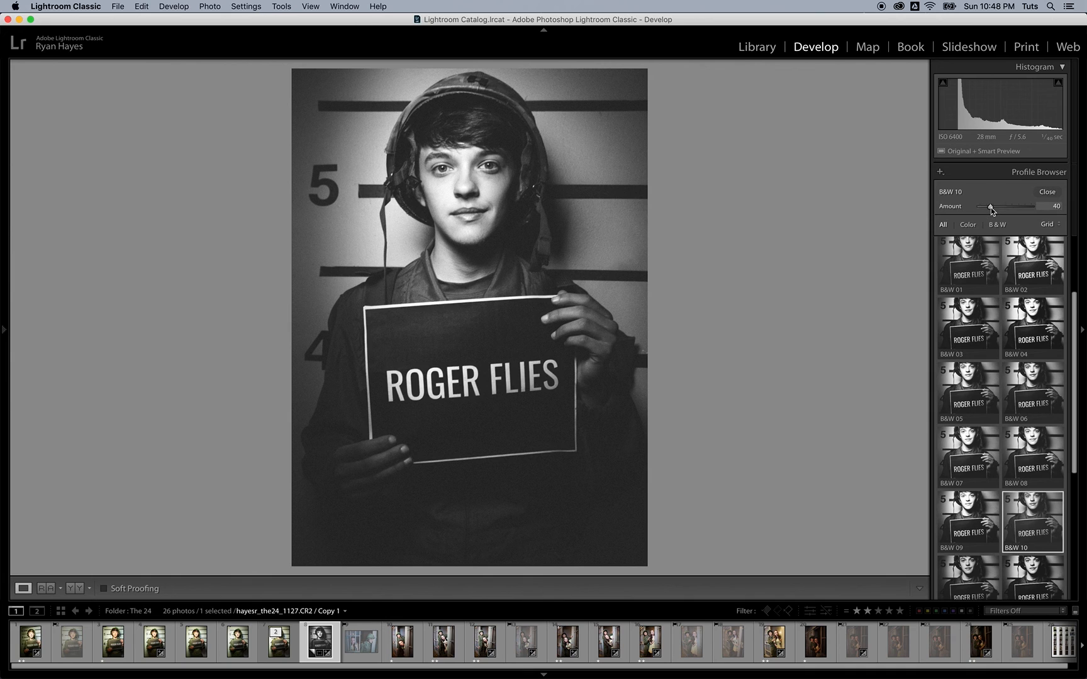
click(1046, 192)
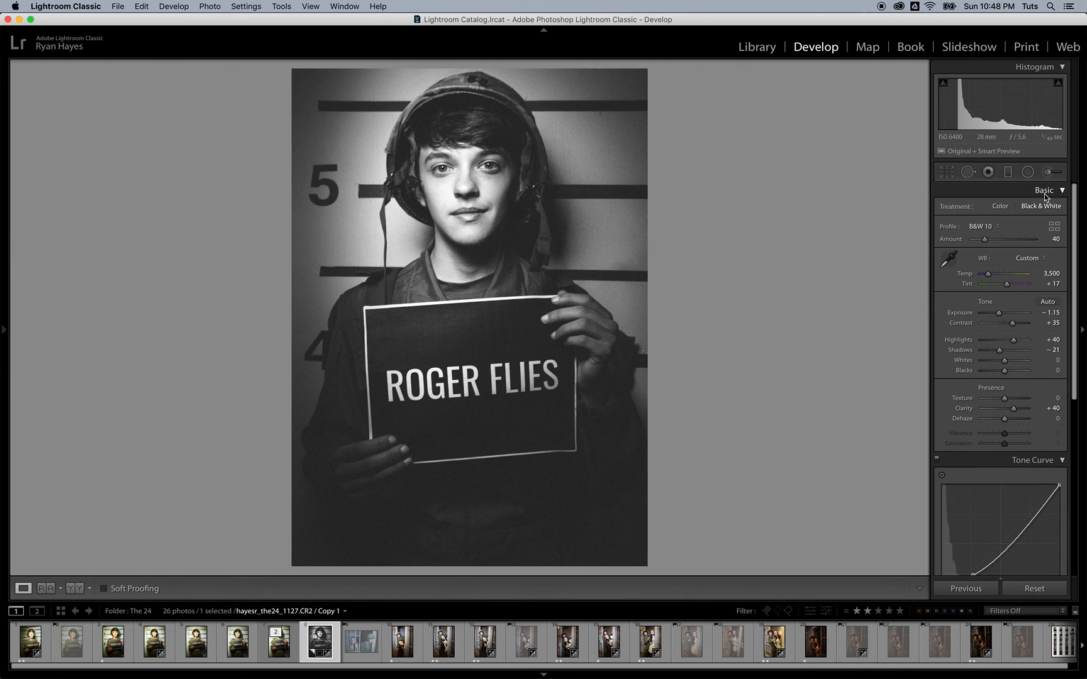
key(backslash)
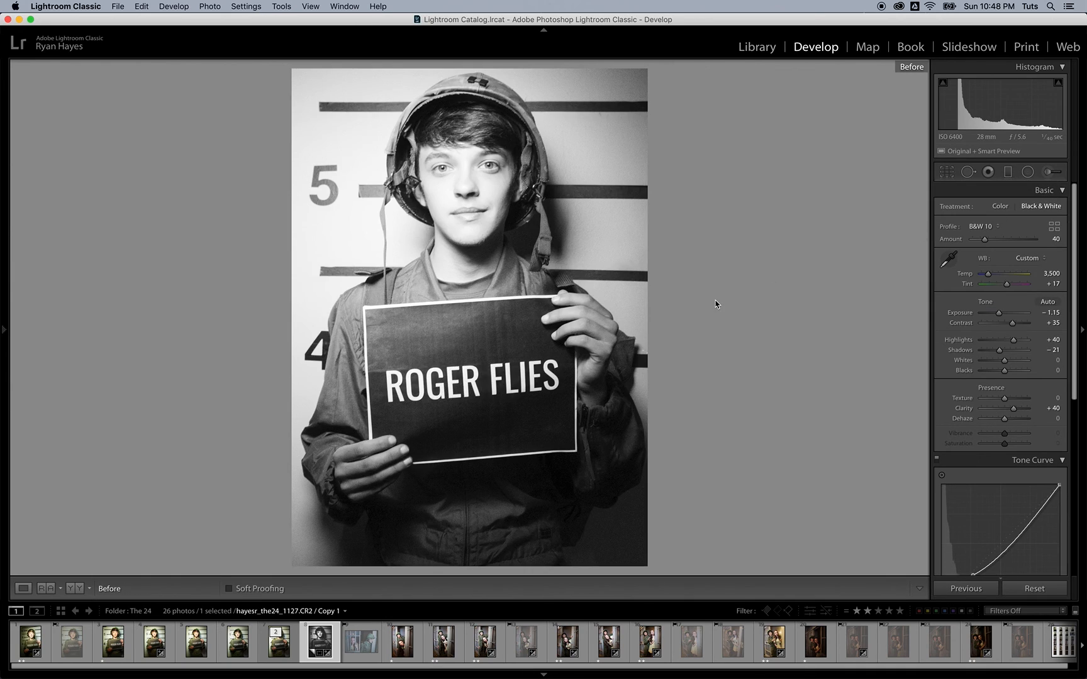
key(backslash)
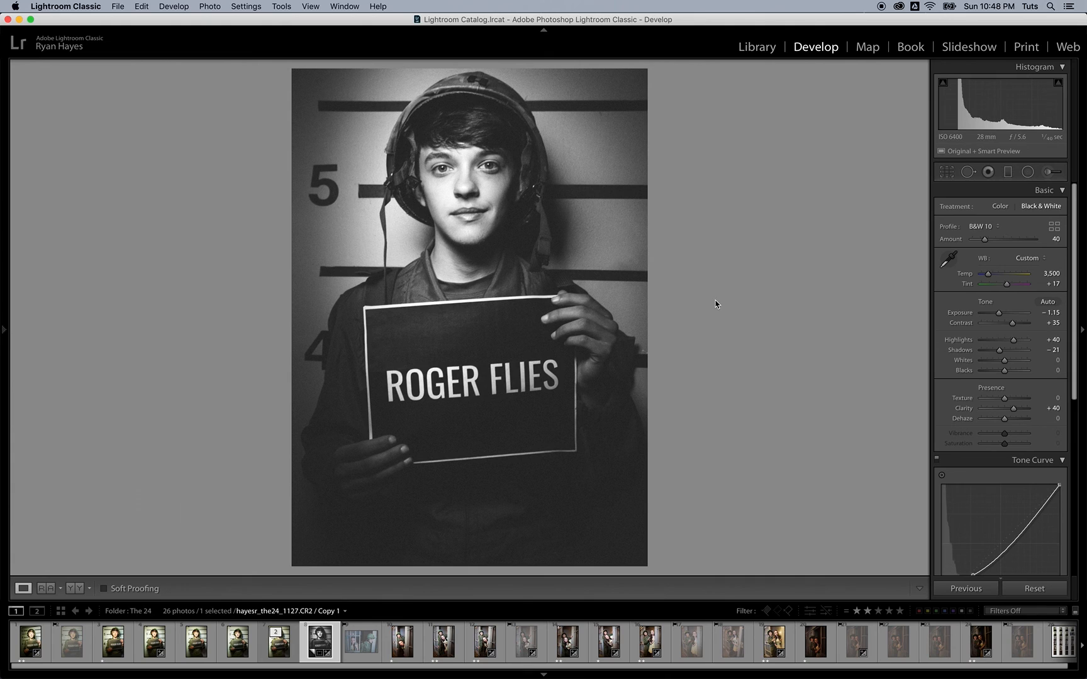